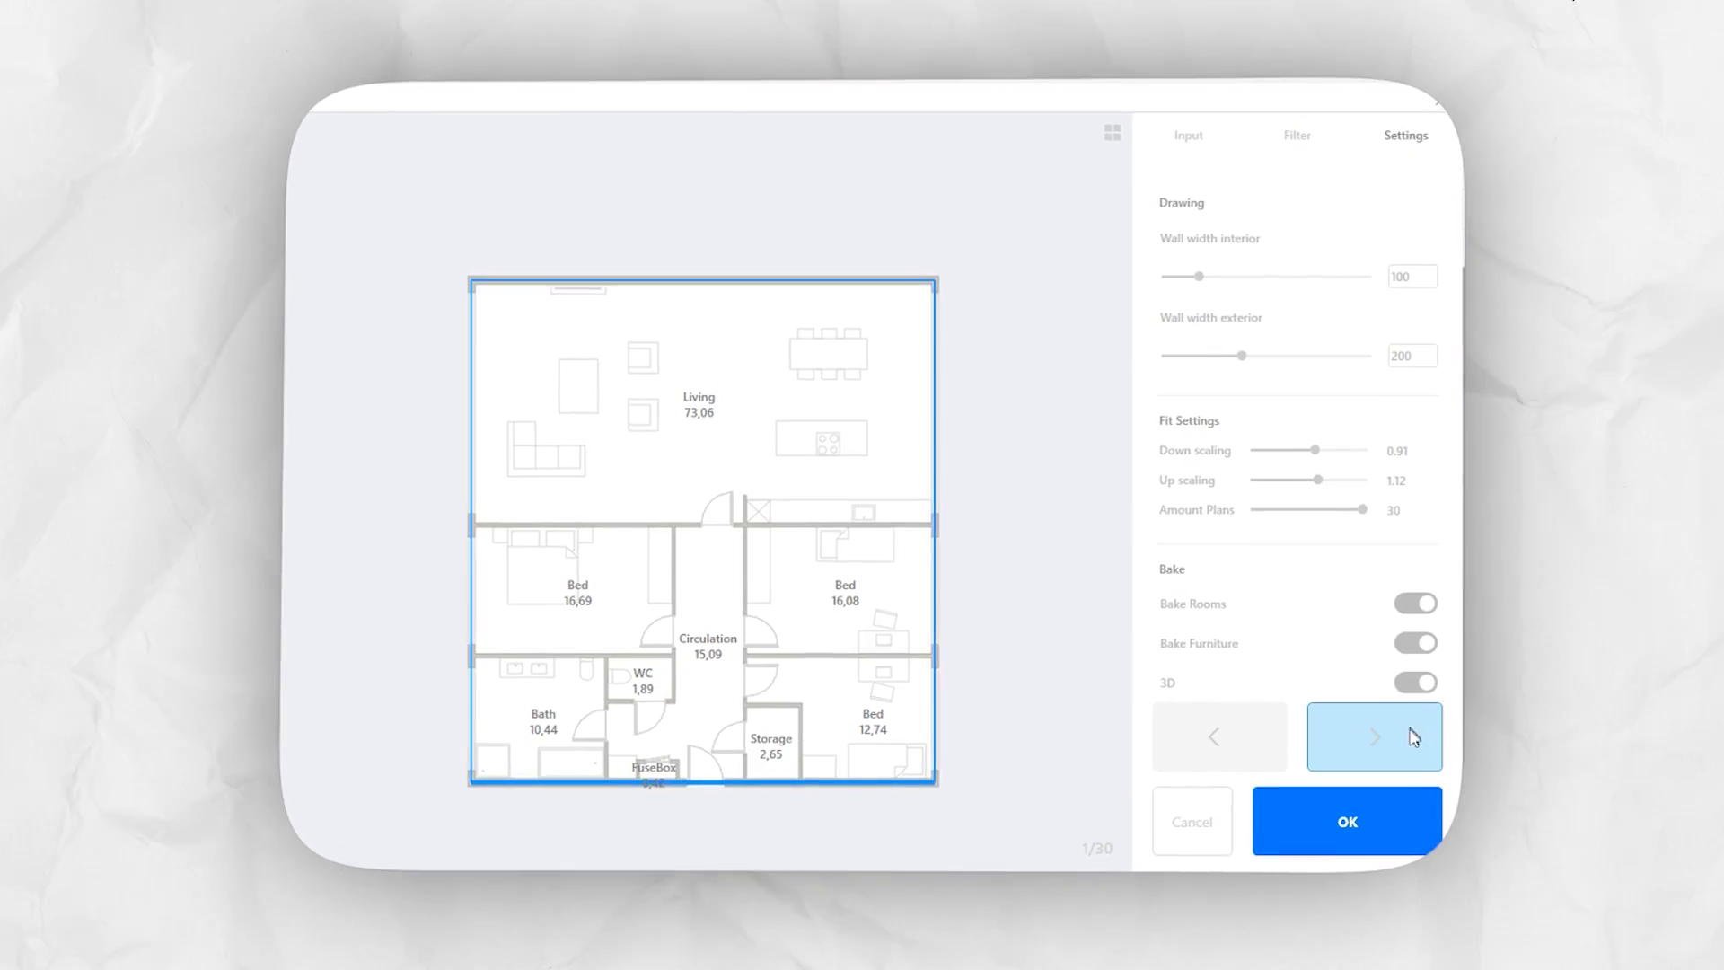
- Show the next two generated floor-plan layouts
left_click(1388, 753)
left_click(1404, 770)
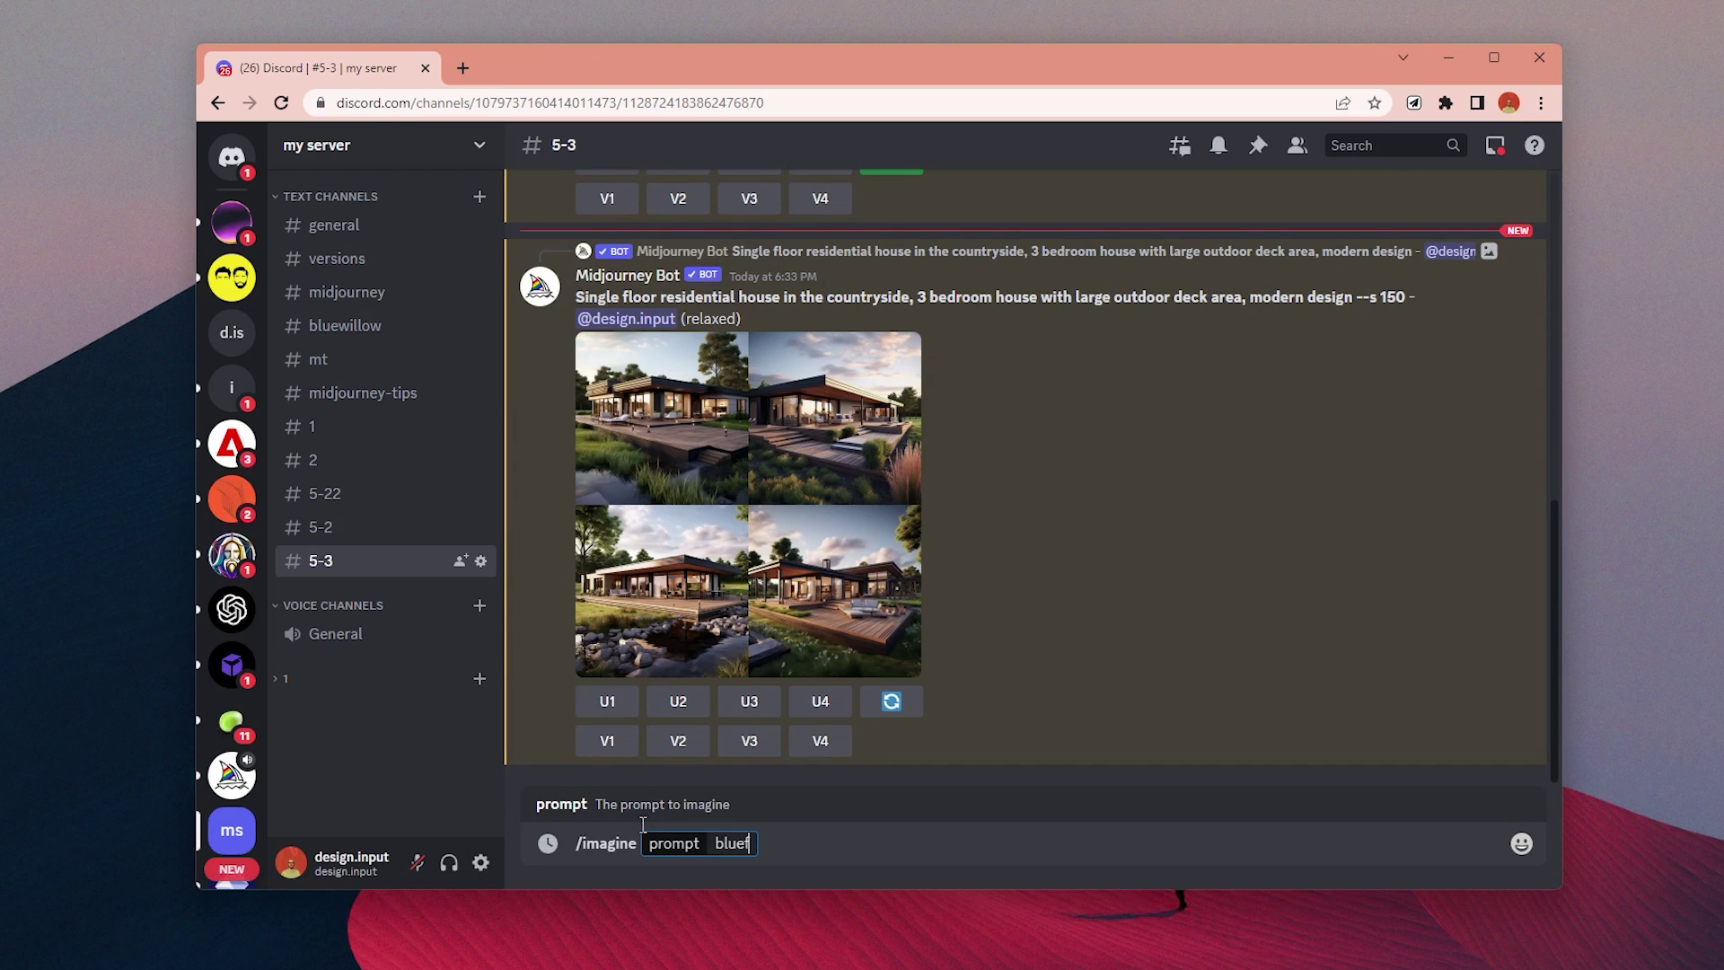
- Submit the blueprint prompt for a minimalist family house with 3 bedrooms and a living room
type("eprint of a minimalist simple")
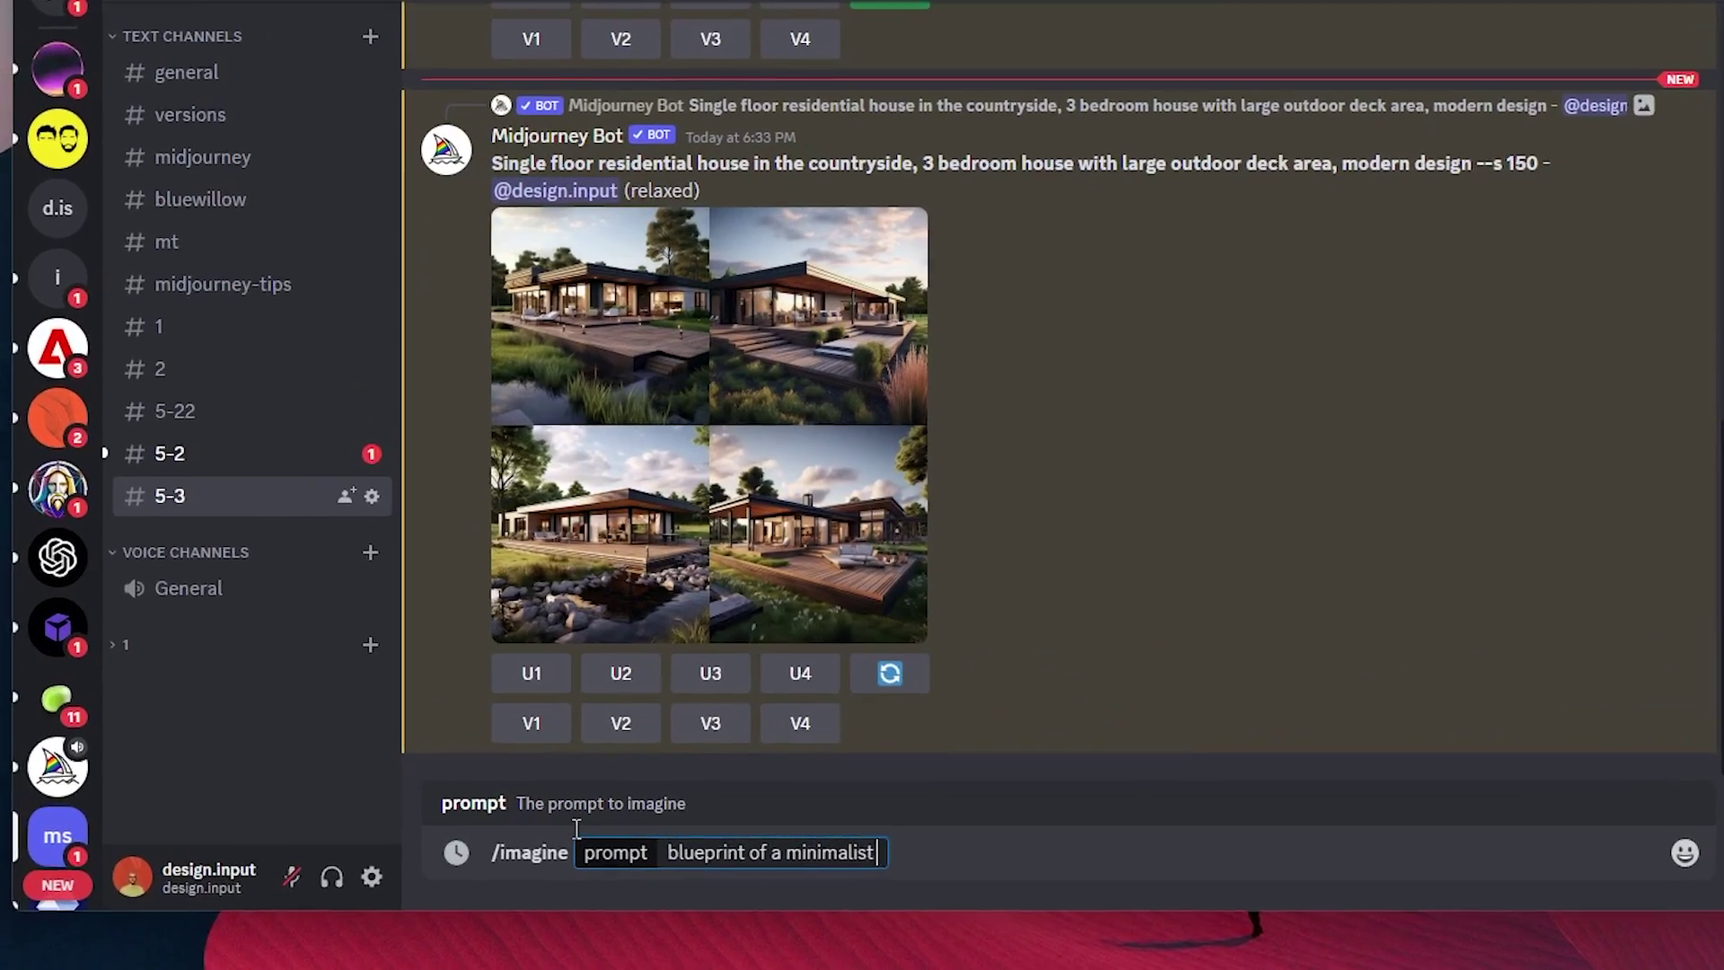
type(" family house with 3 bed")
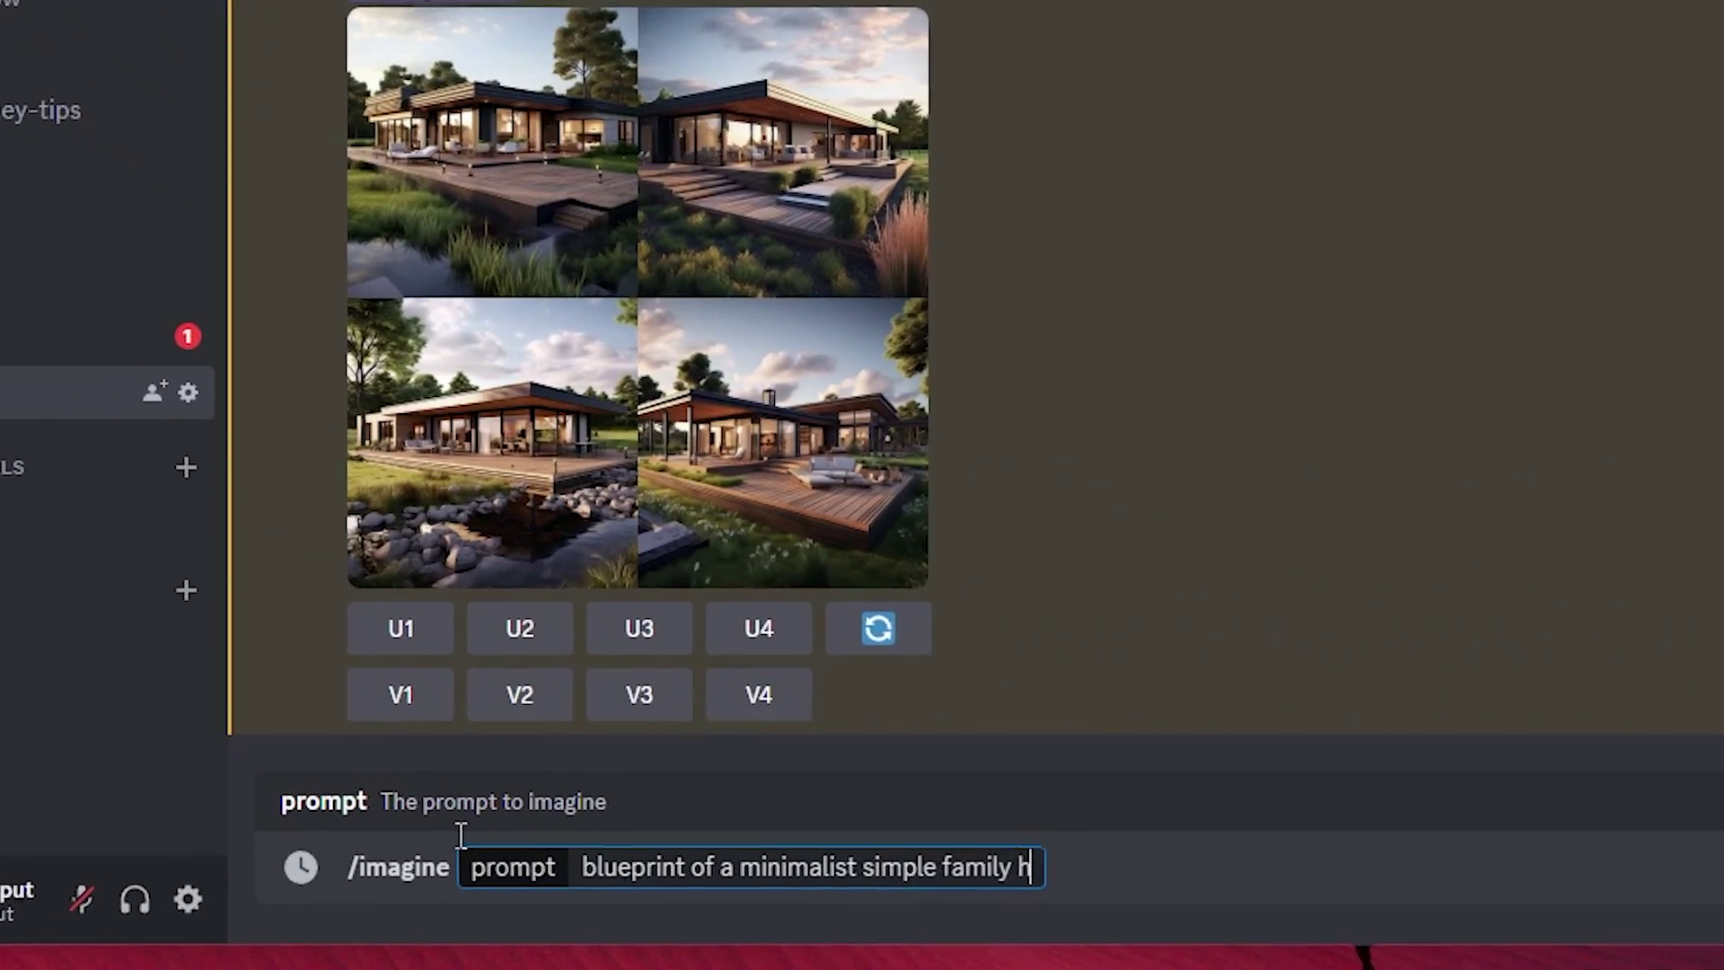
type("rooms and a living room, high quality floorplan")
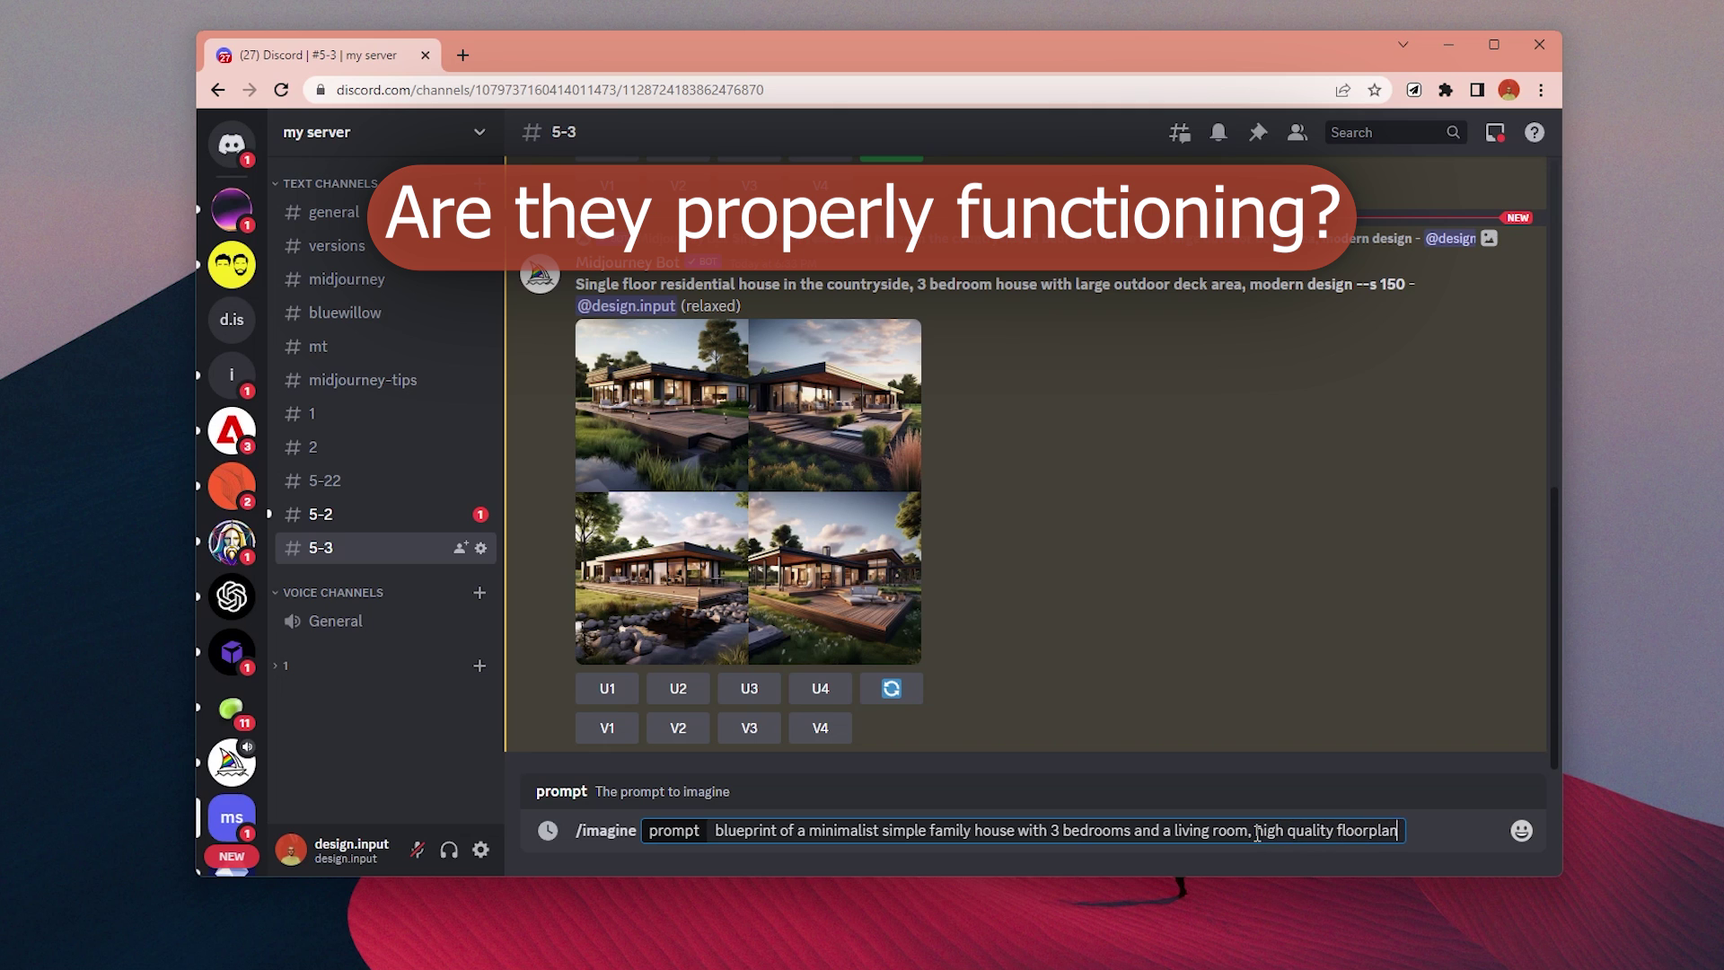
key("Return")
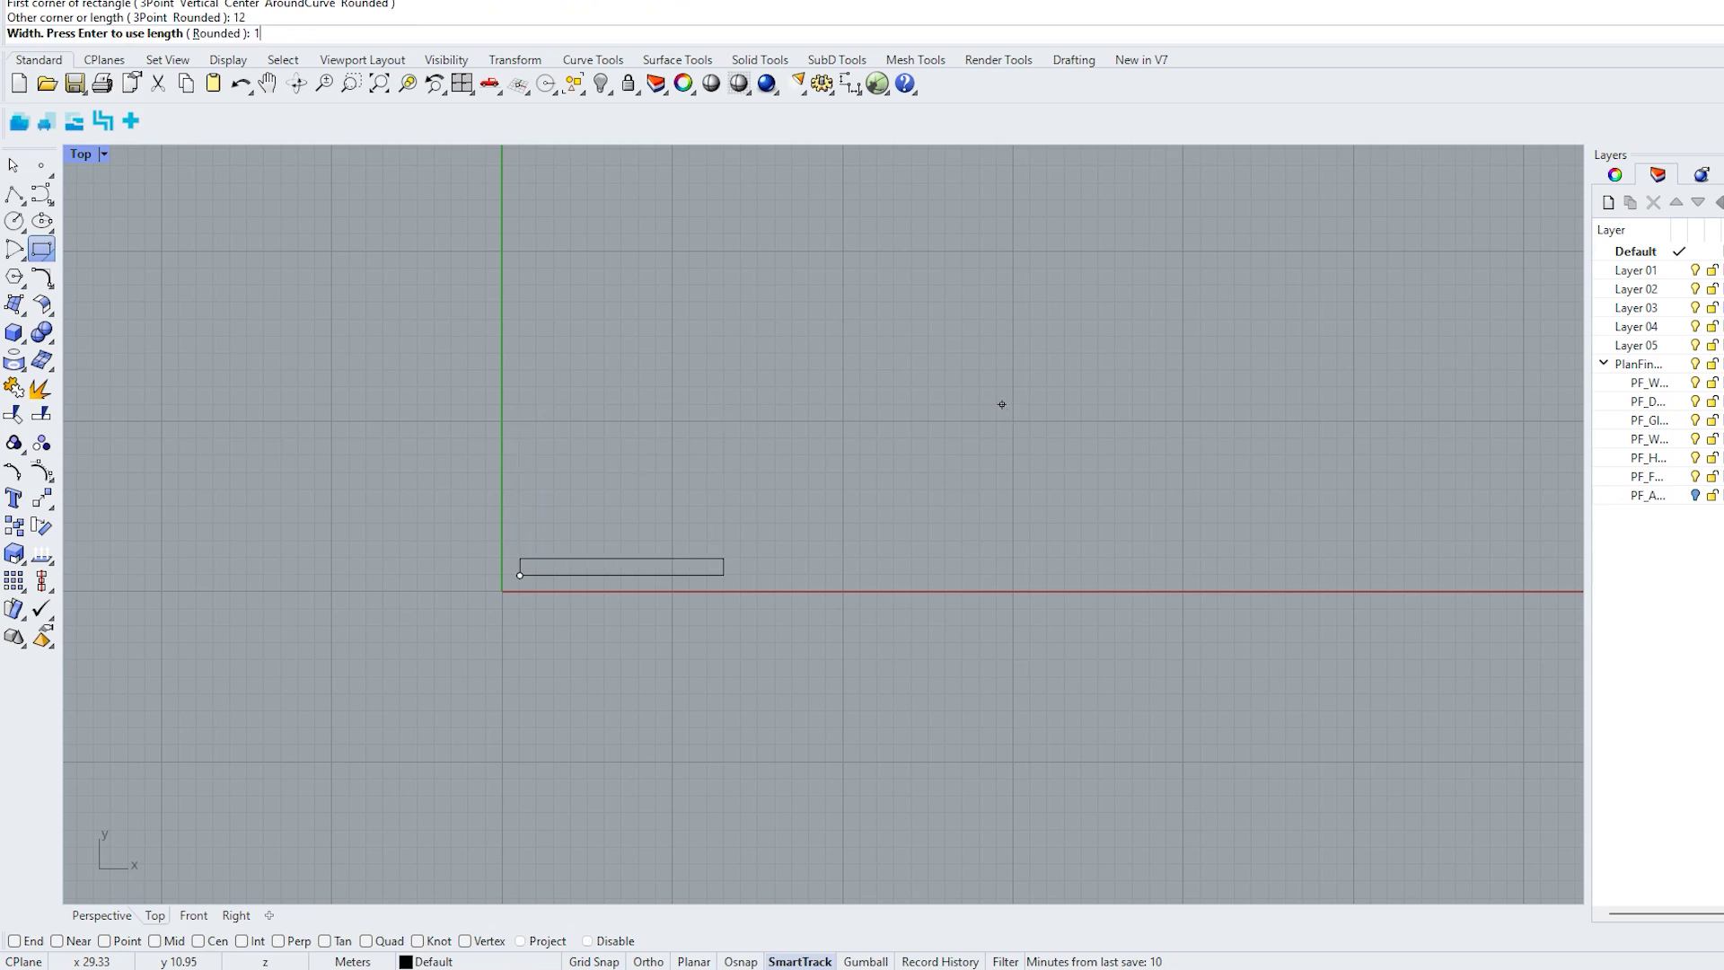
- Finish the rectangle at 12 by 13 and select it
type("13")
key("Return")
scroll(743, 442, "up", 3)
left_click(917, 458)
middle_click(915, 375)
key("Escape")
left_click(938, 500)
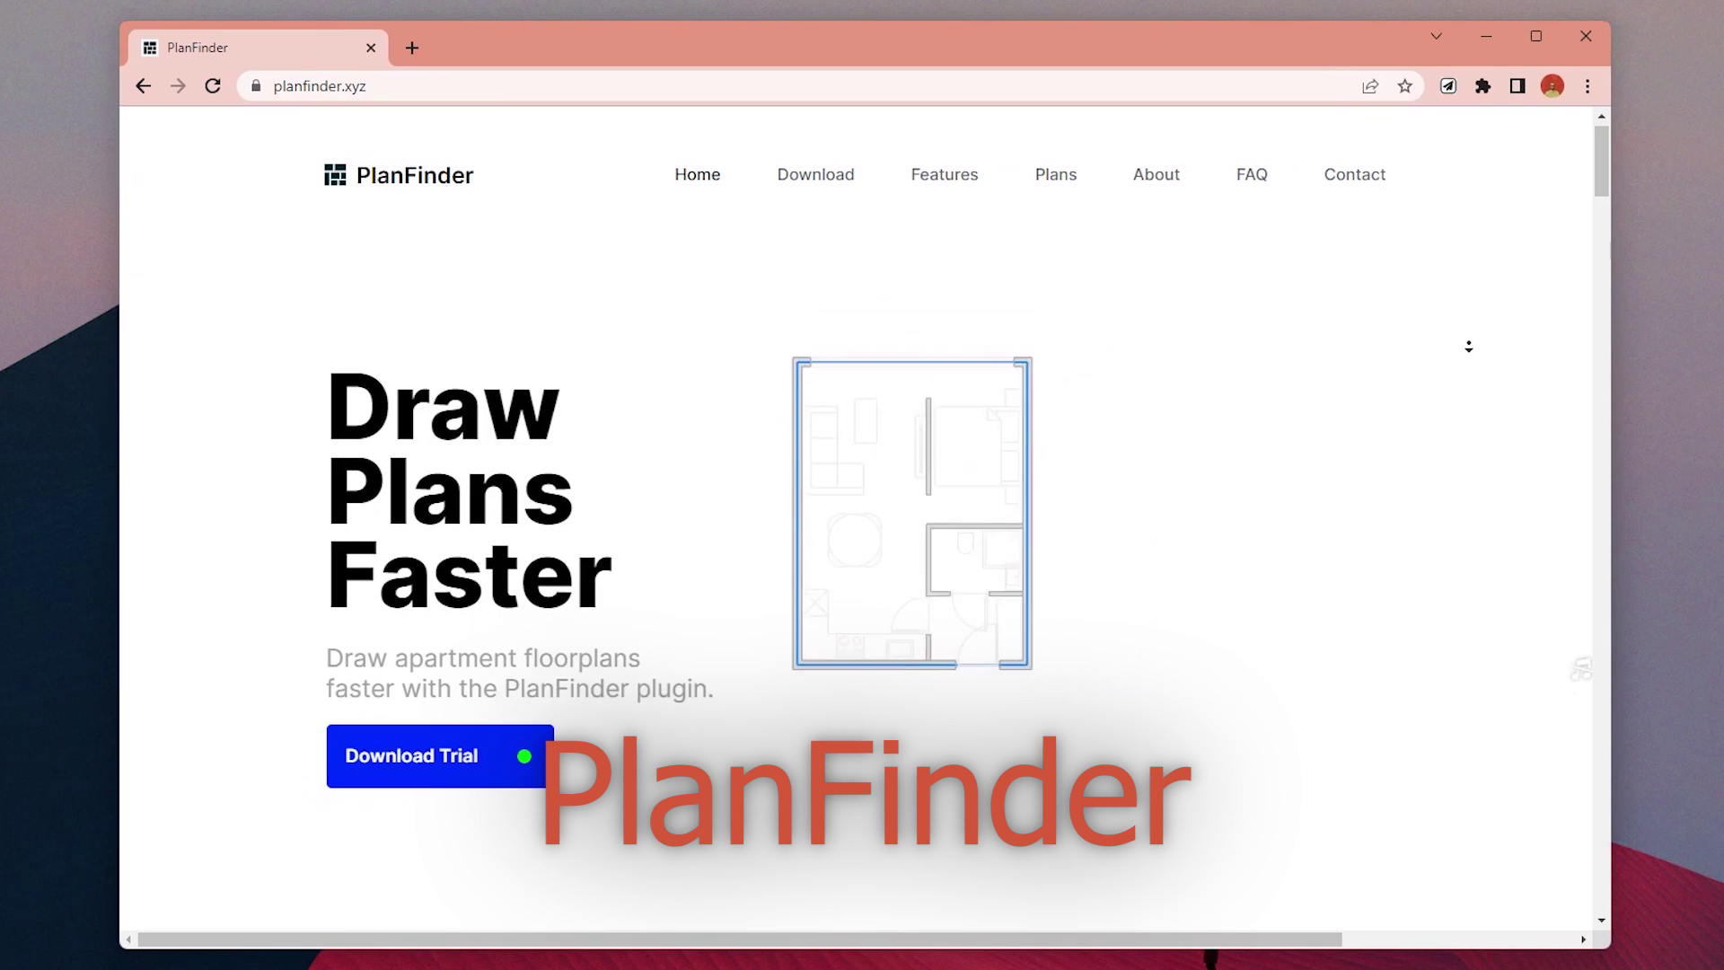
- Scroll down the PlanFinder home page to the Grasshopper 3D section
scroll(1467, 346, "down", 10)
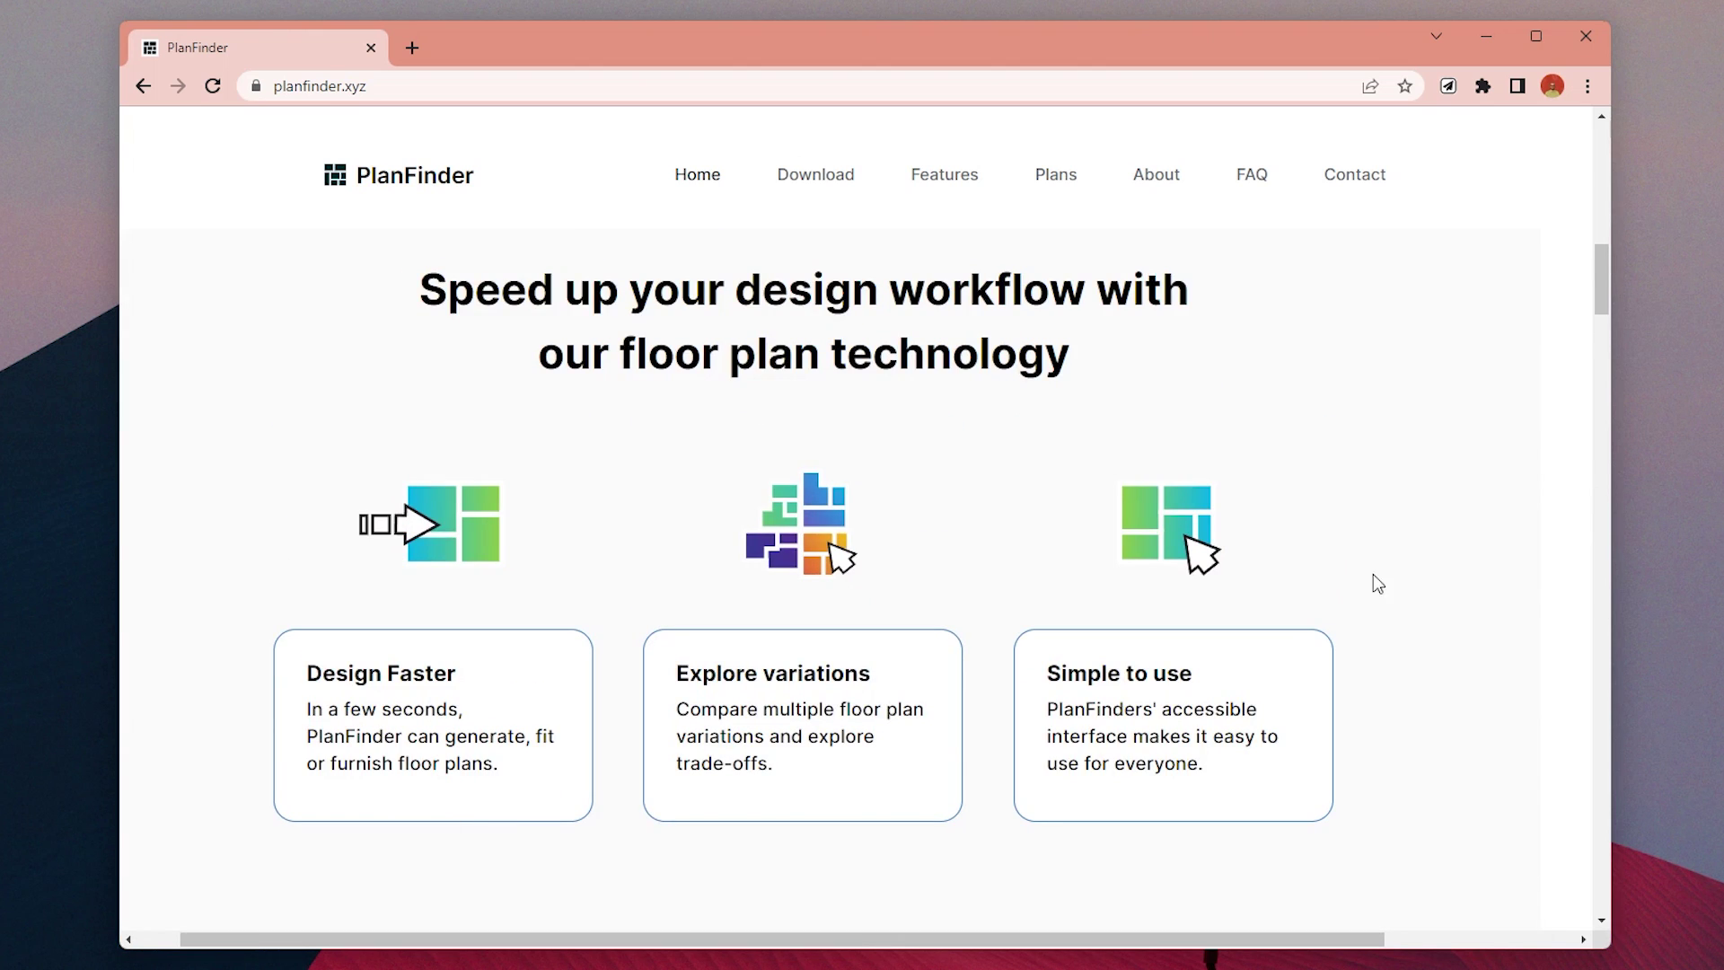
scroll(1379, 562, "down", 5)
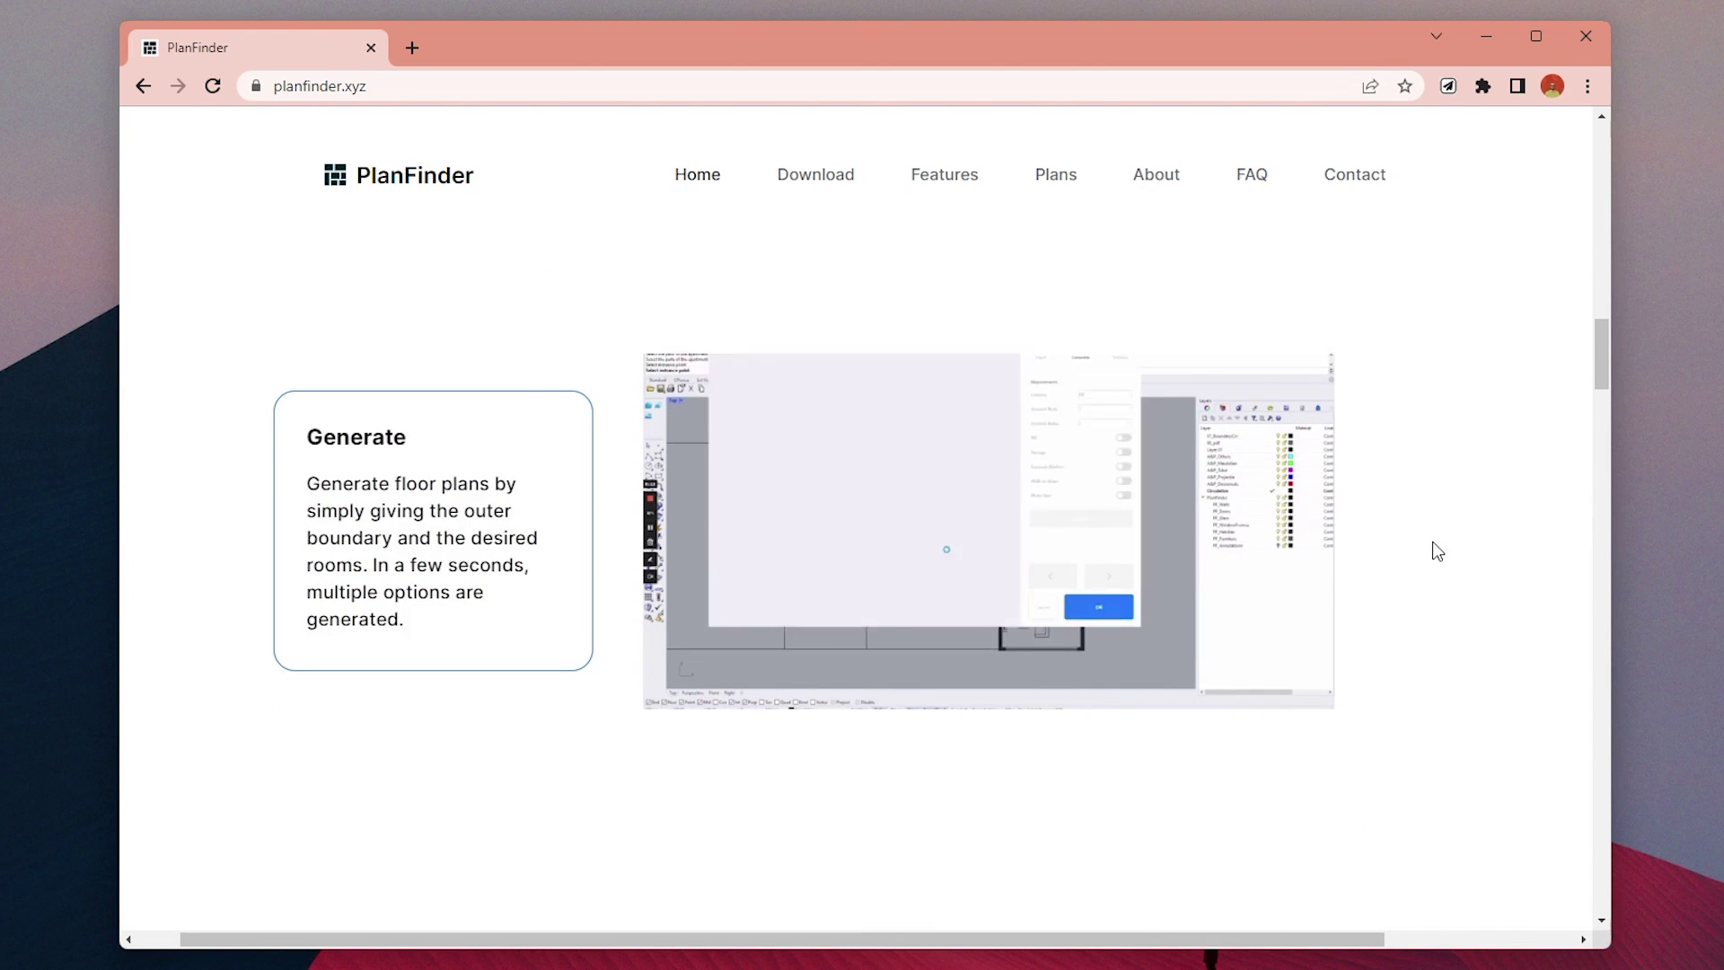
scroll(1442, 563, "down", 10)
scroll(1466, 584, "down", 5)
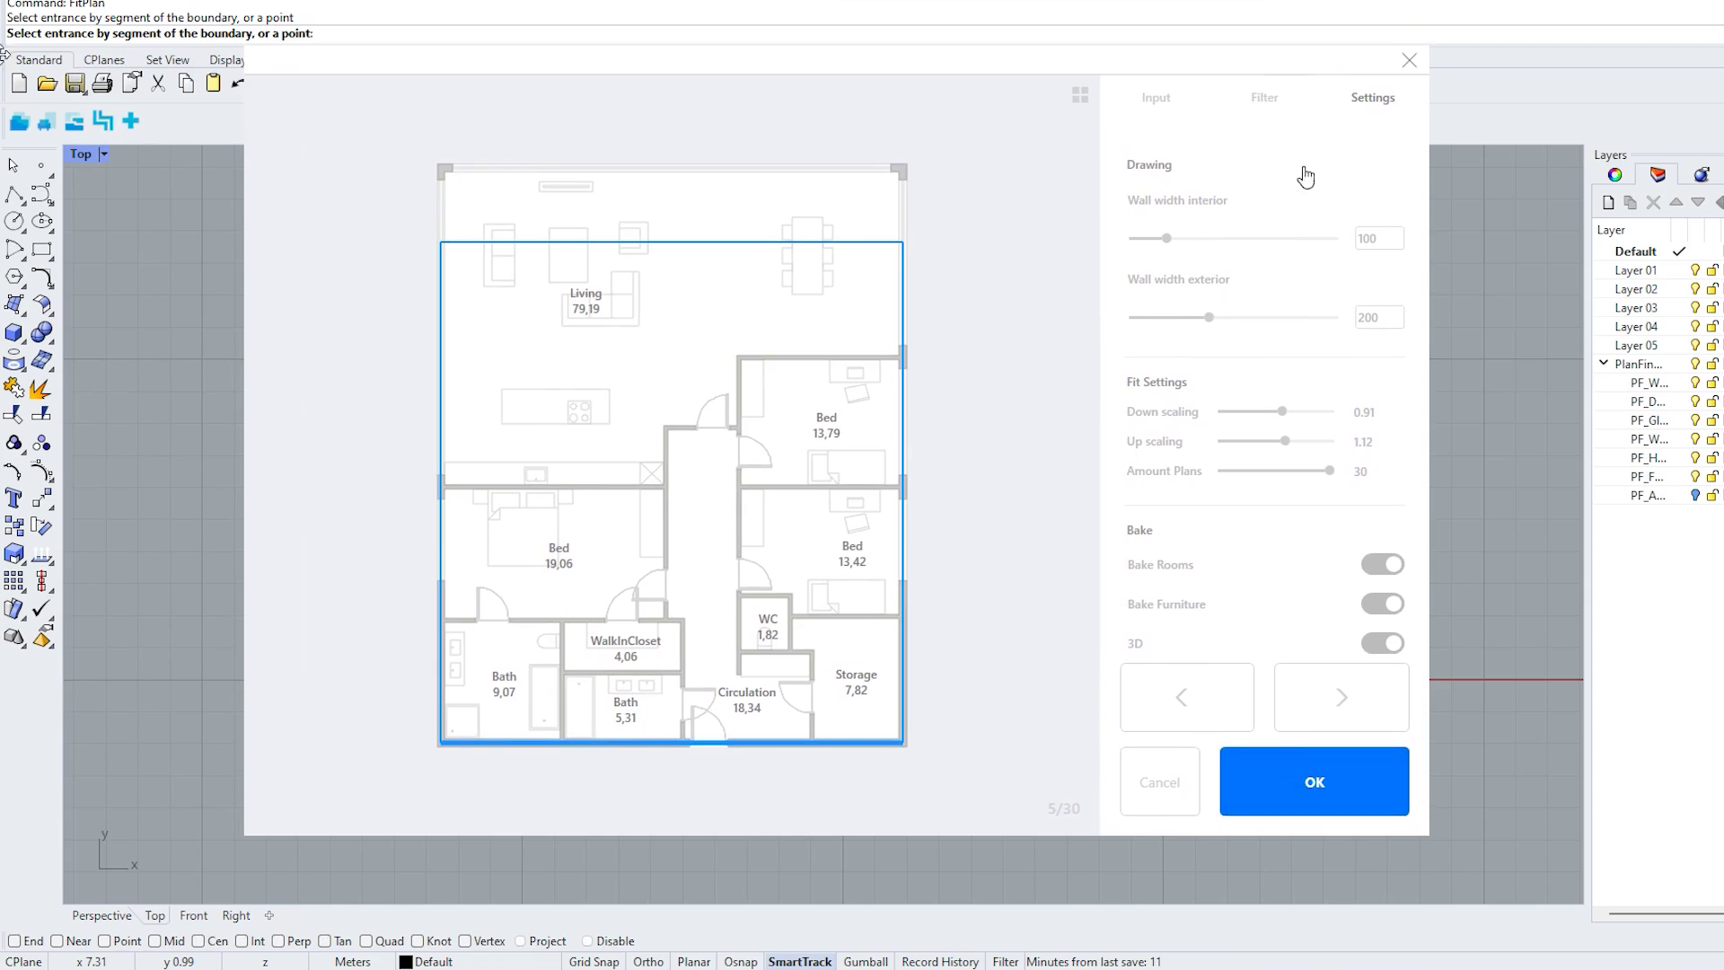
- Browse back and forth through the 30 fitted plan layouts, returning to the first one
left_click(1322, 698)
left_click(1333, 687)
left_click(1334, 697)
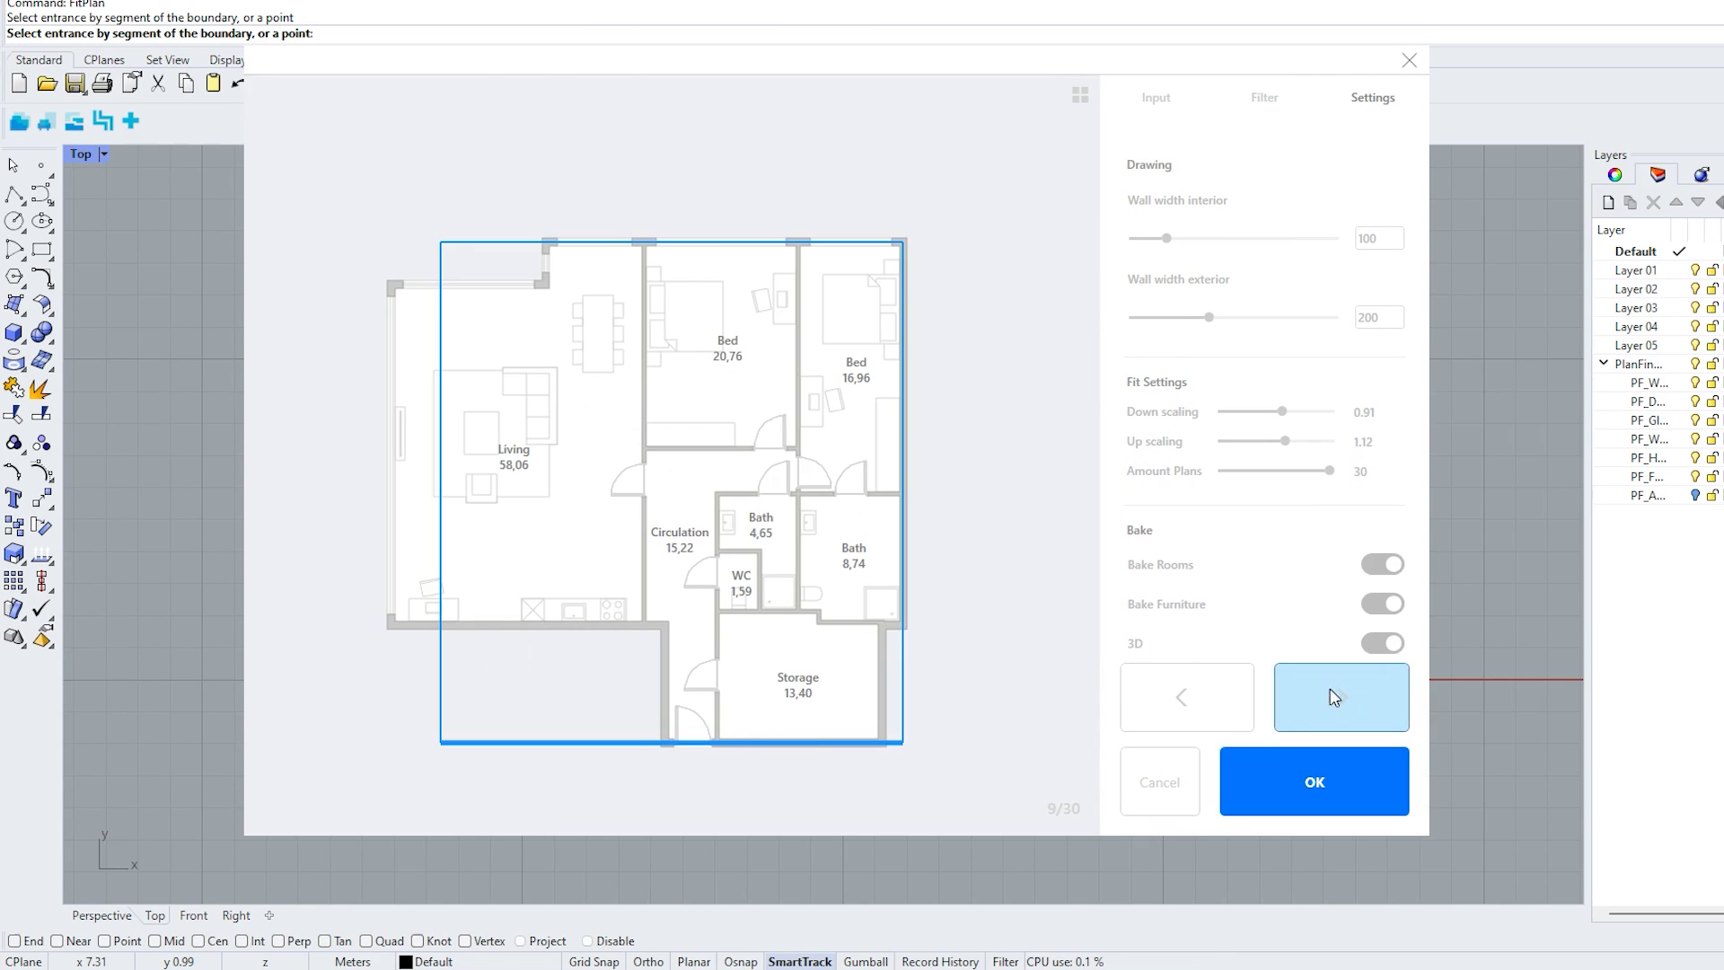
left_click(1326, 700)
left_click(1320, 719)
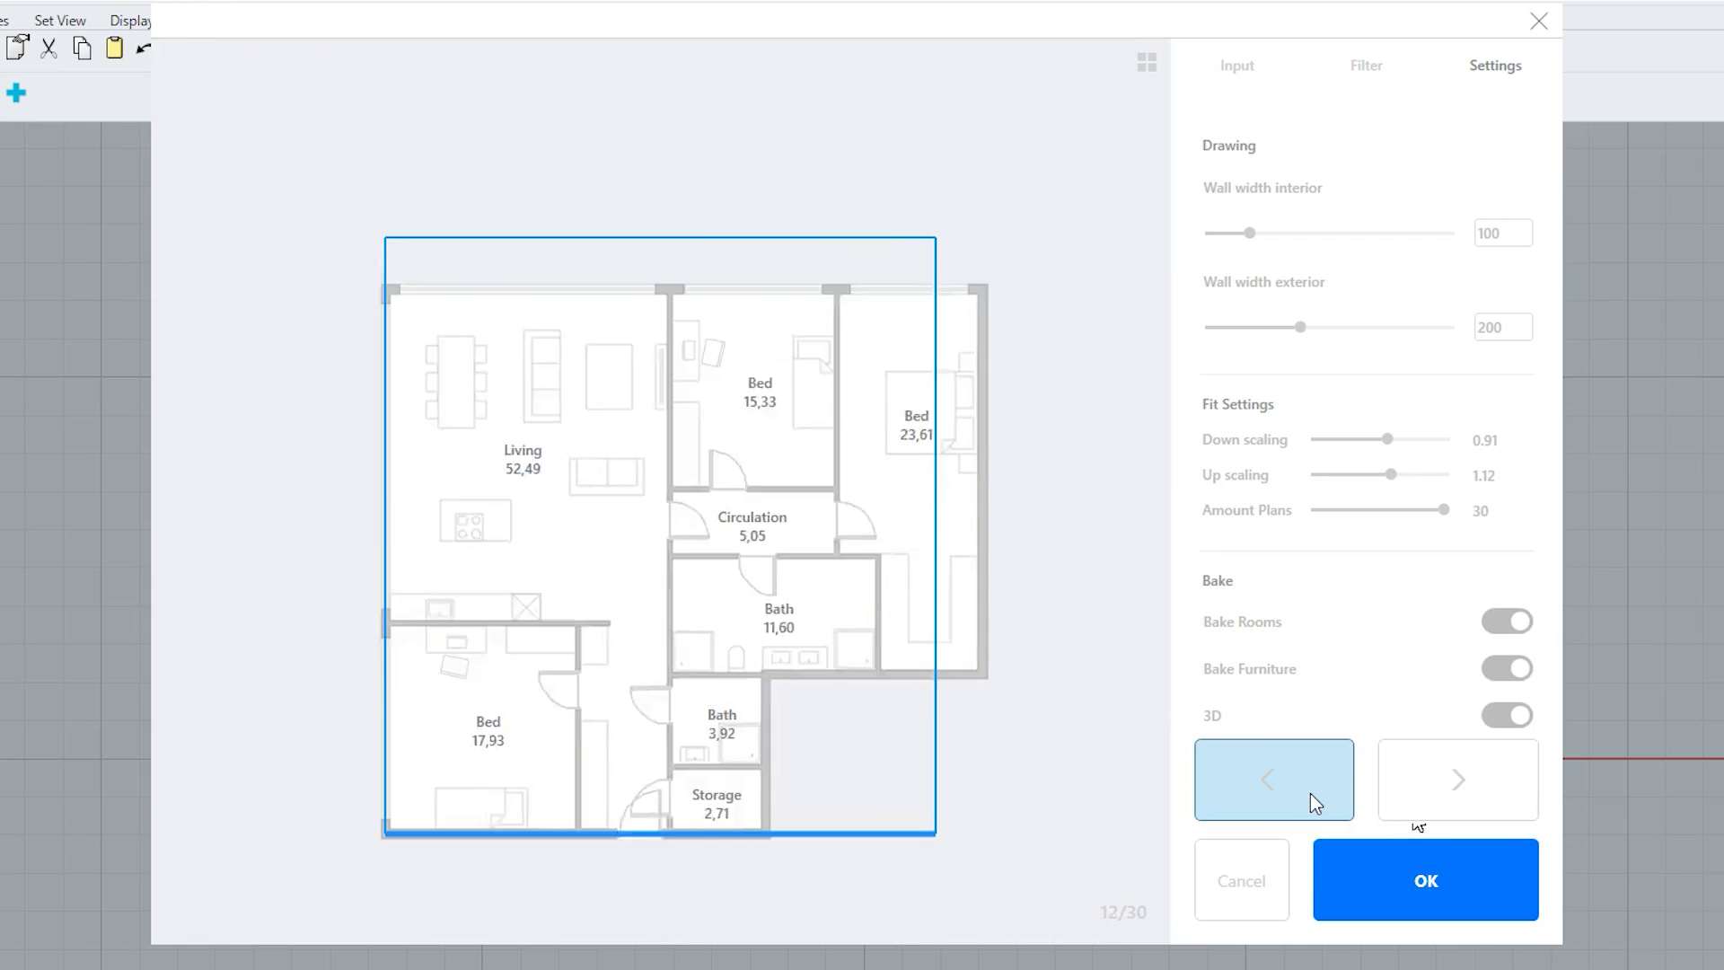
left_click(1221, 715)
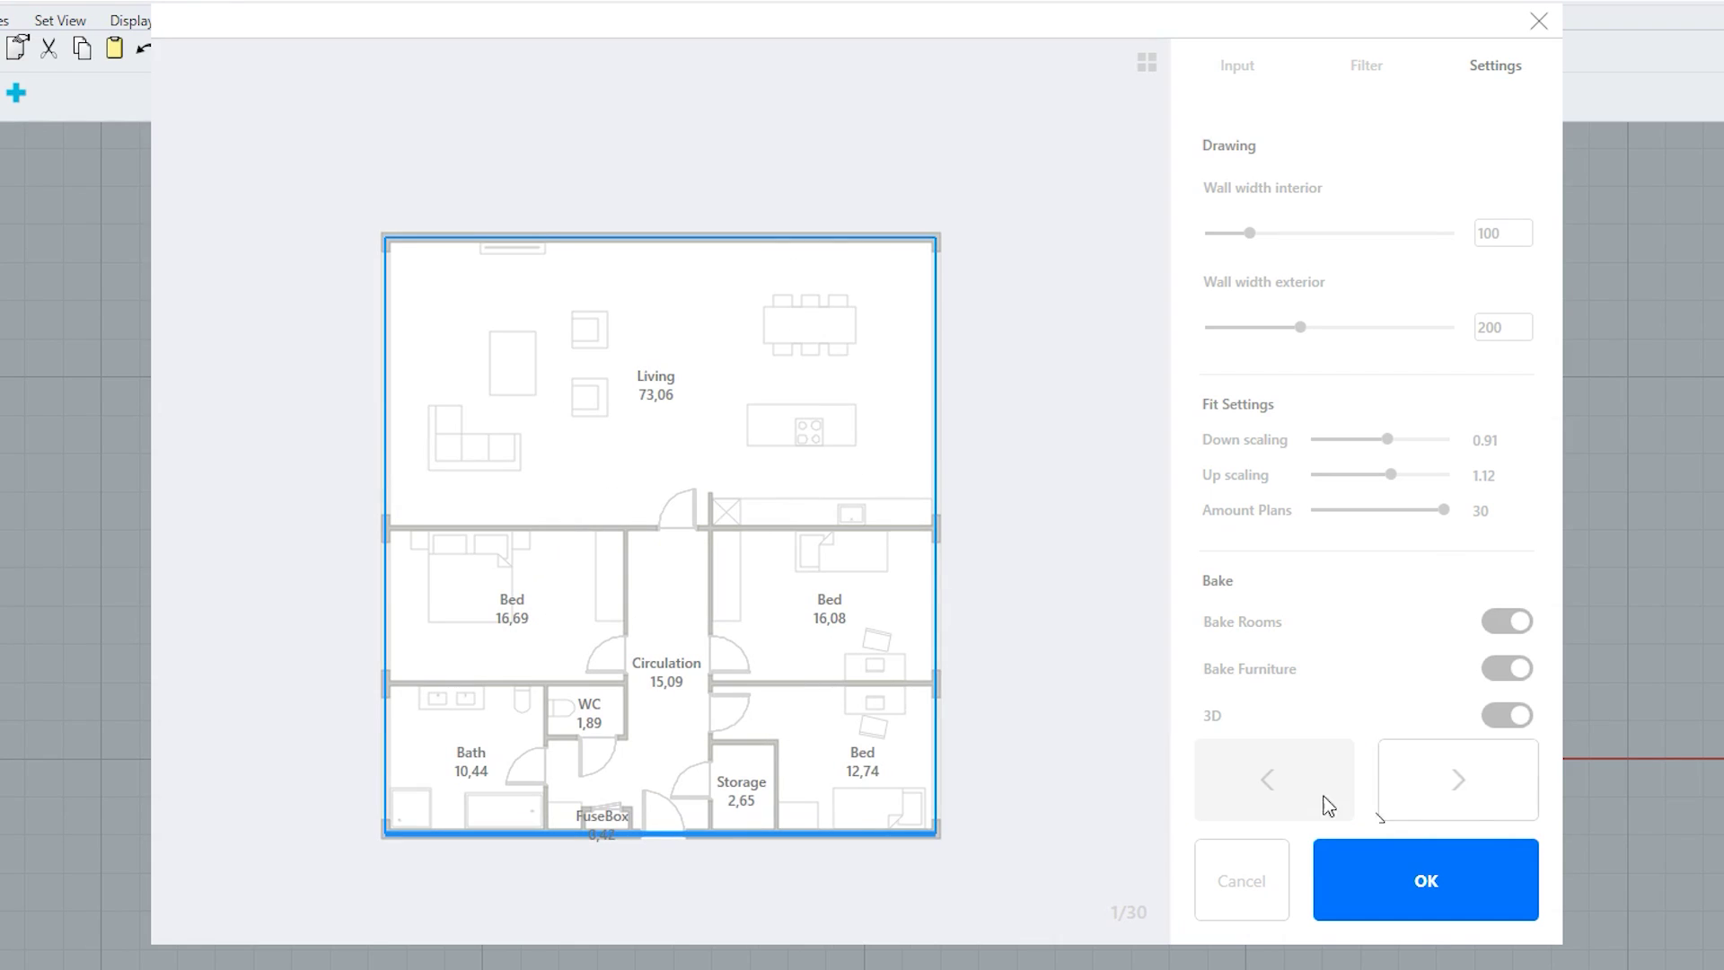
left_click(1466, 808)
left_click(1436, 785)
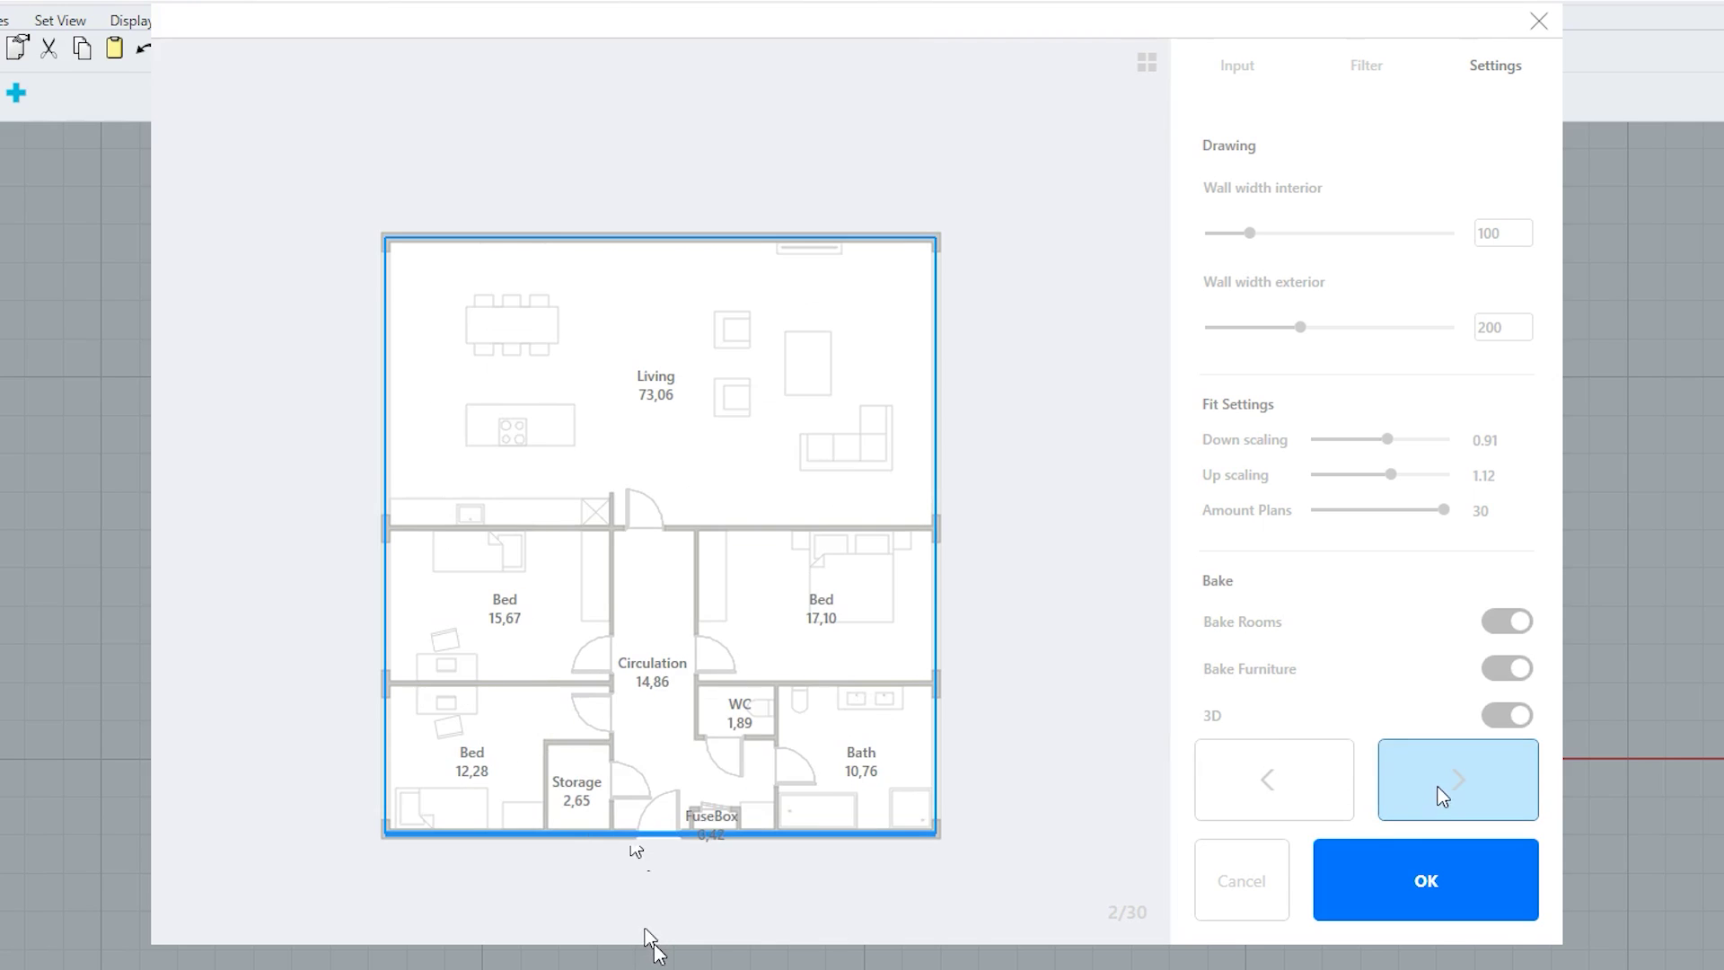
left_click(1437, 786)
left_click(1275, 779)
left_click(1274, 780)
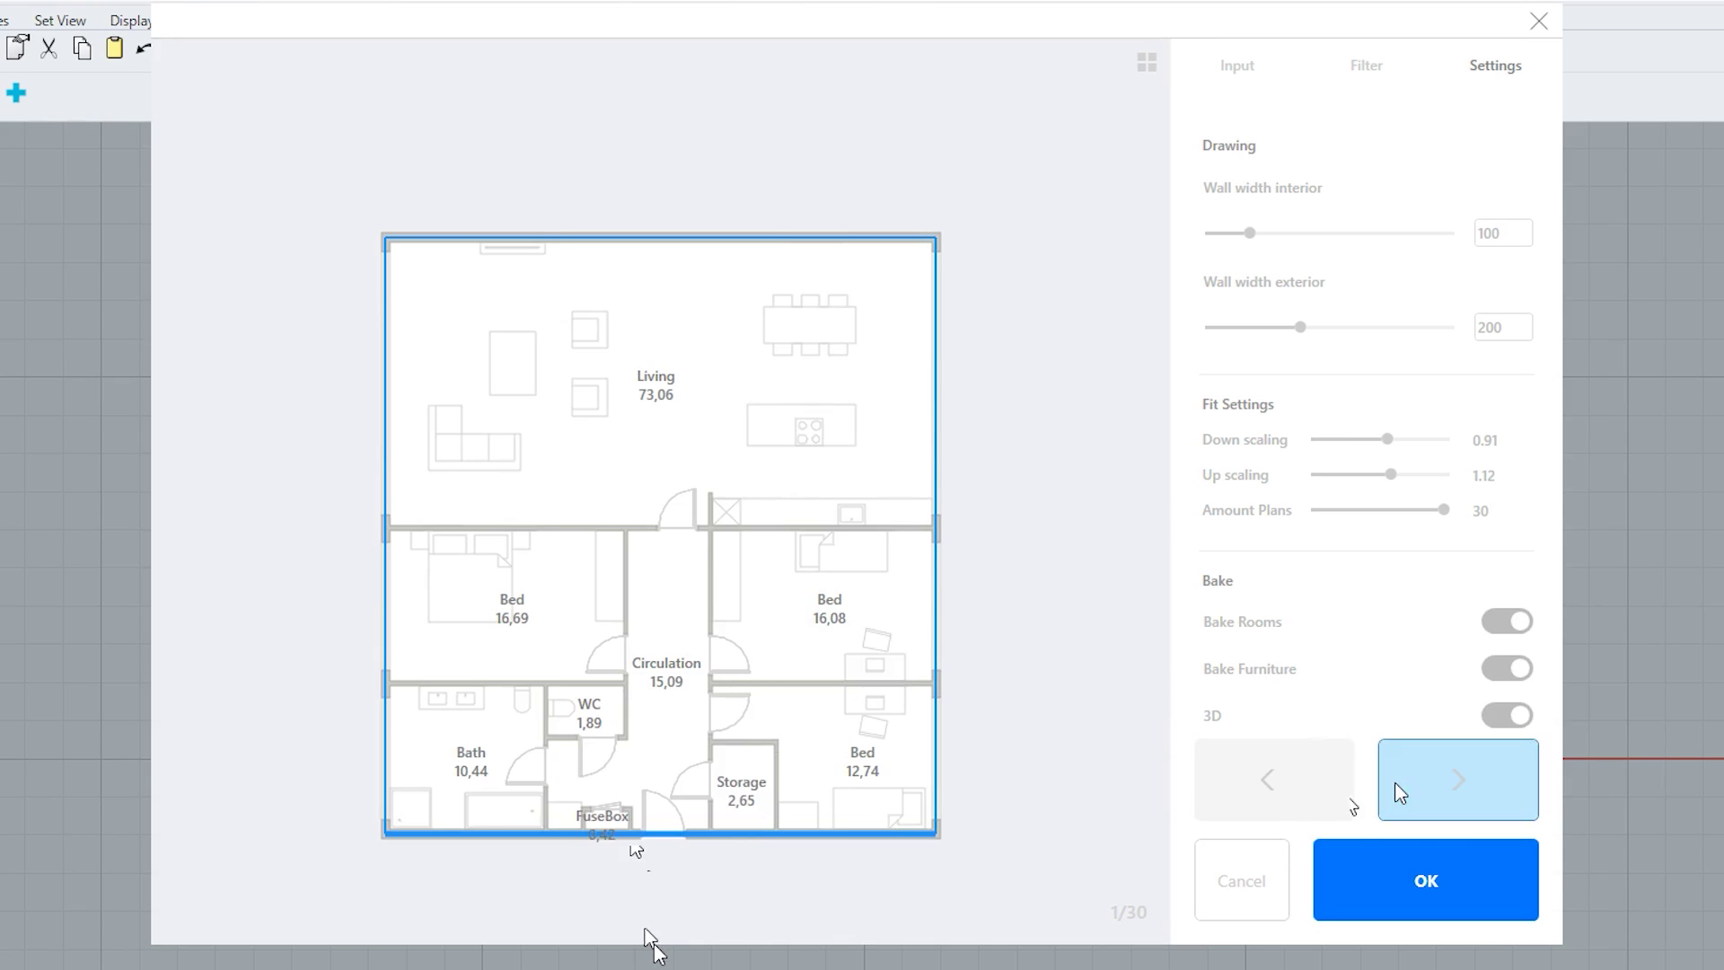
left_click(1457, 779)
left_click(1228, 780)
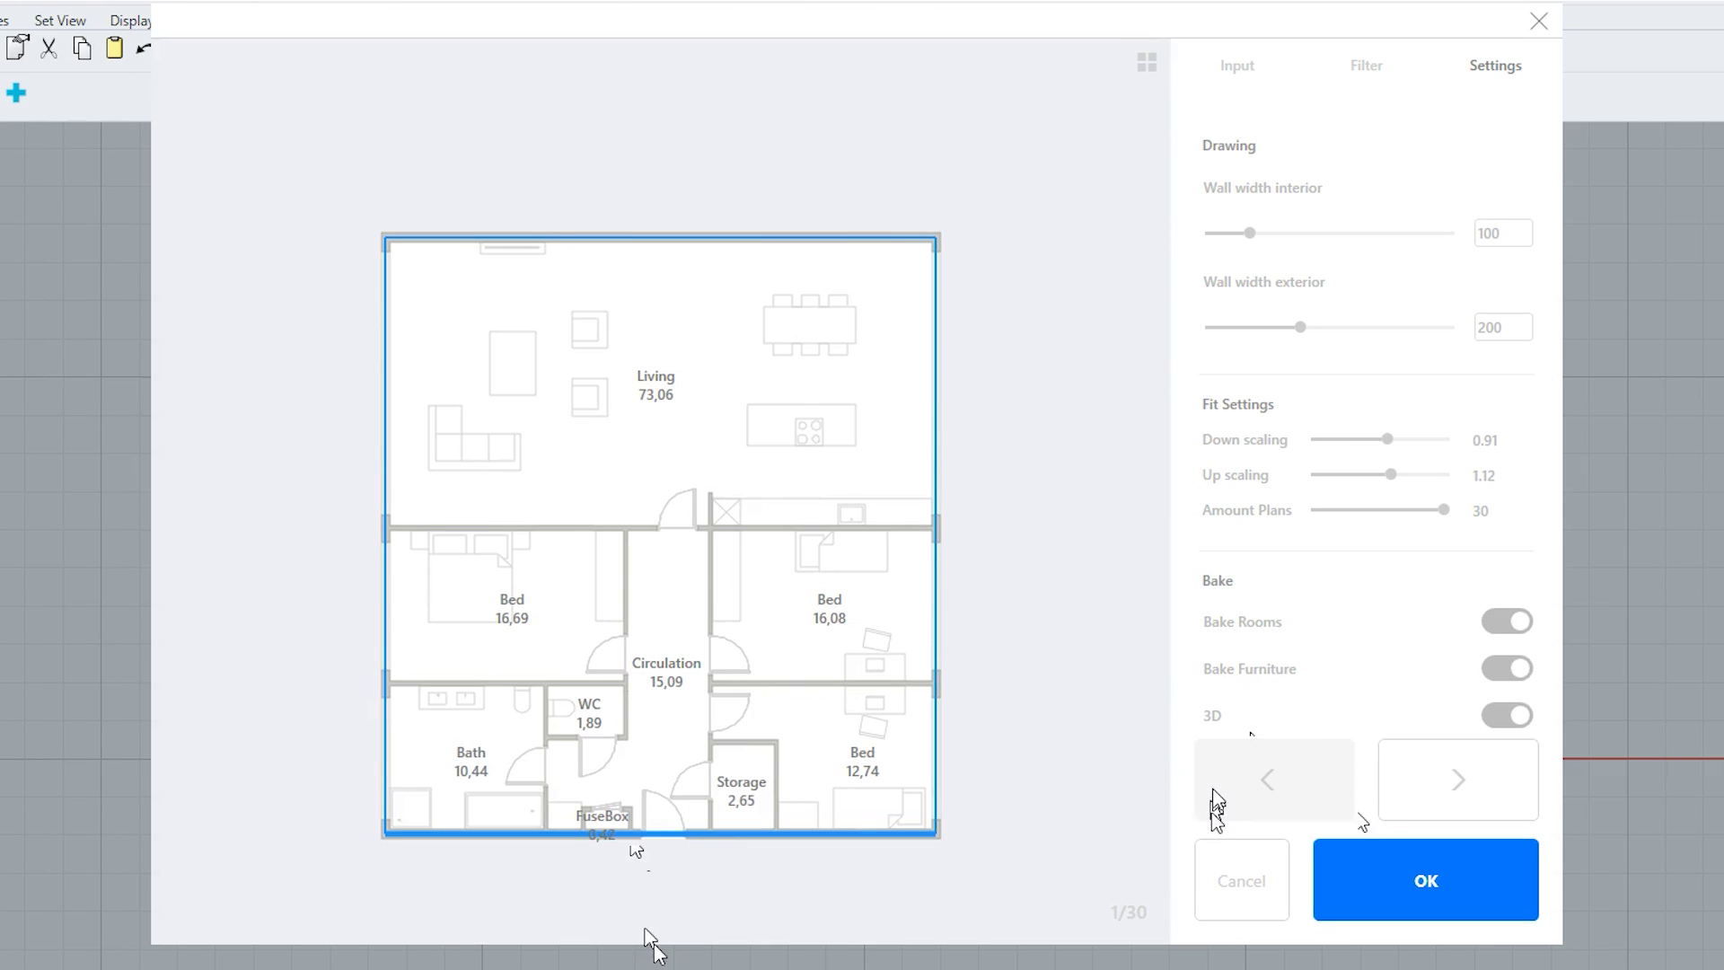
left_click(1442, 769)
left_click(1308, 789)
scroll(1481, 585, "down", 2)
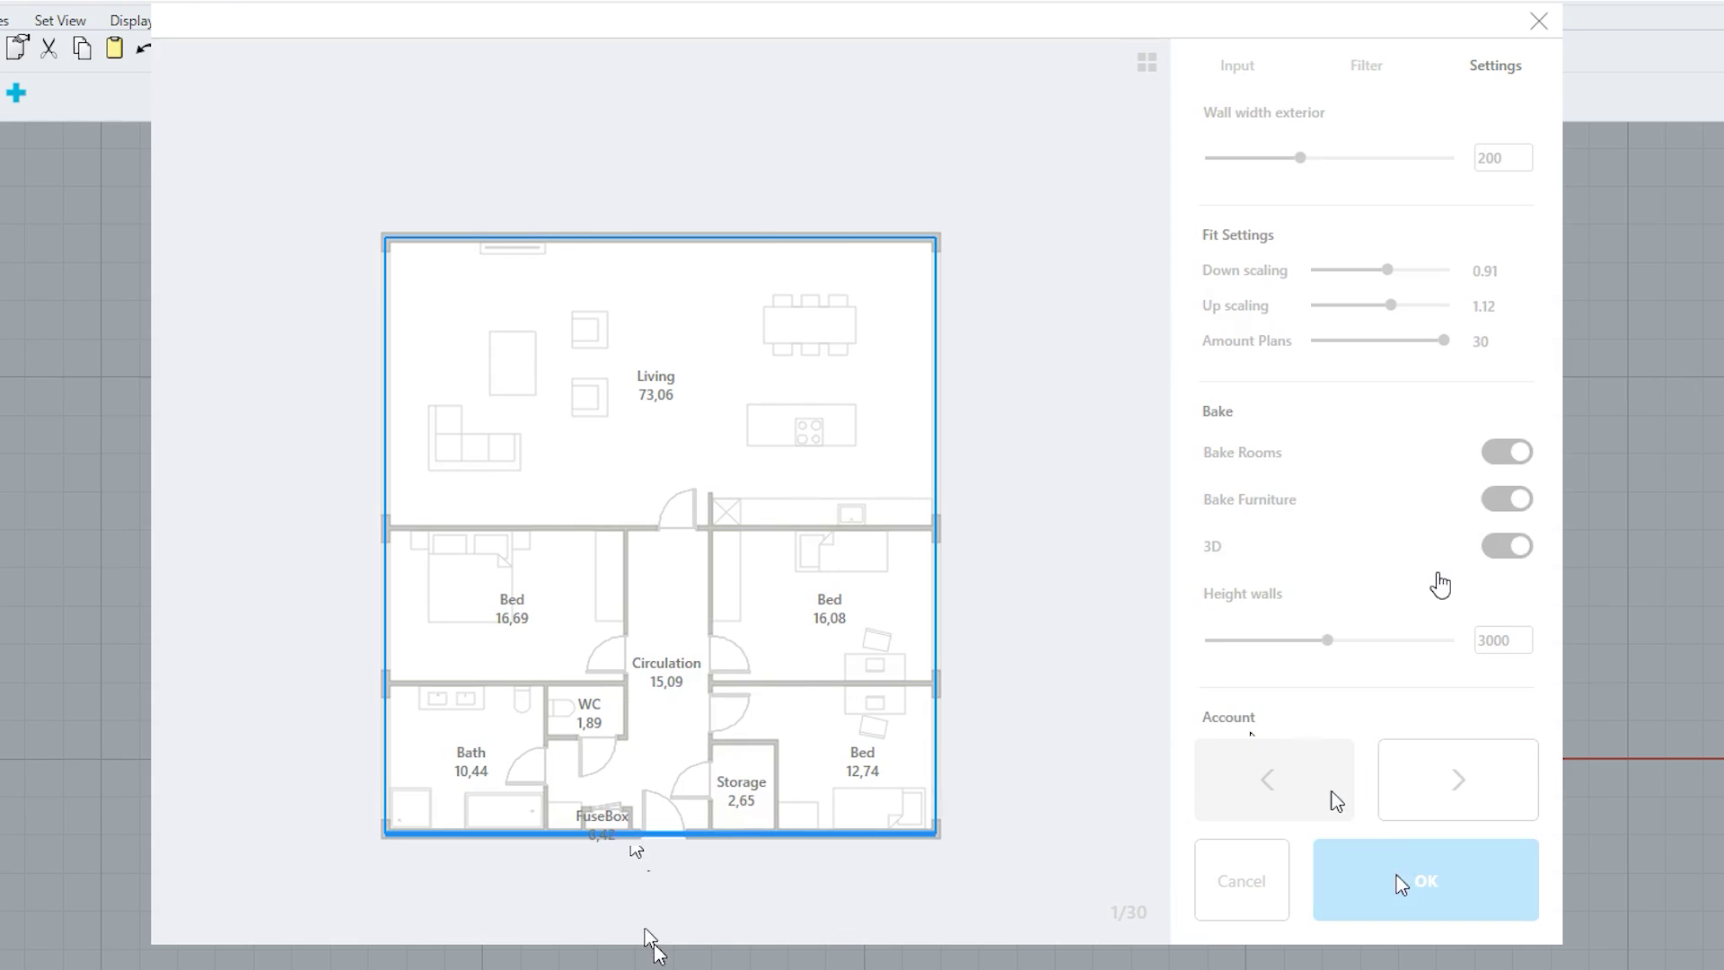
- Accept the chosen layout and window-select the L-shaped outline's facade edges
left_click(1399, 882)
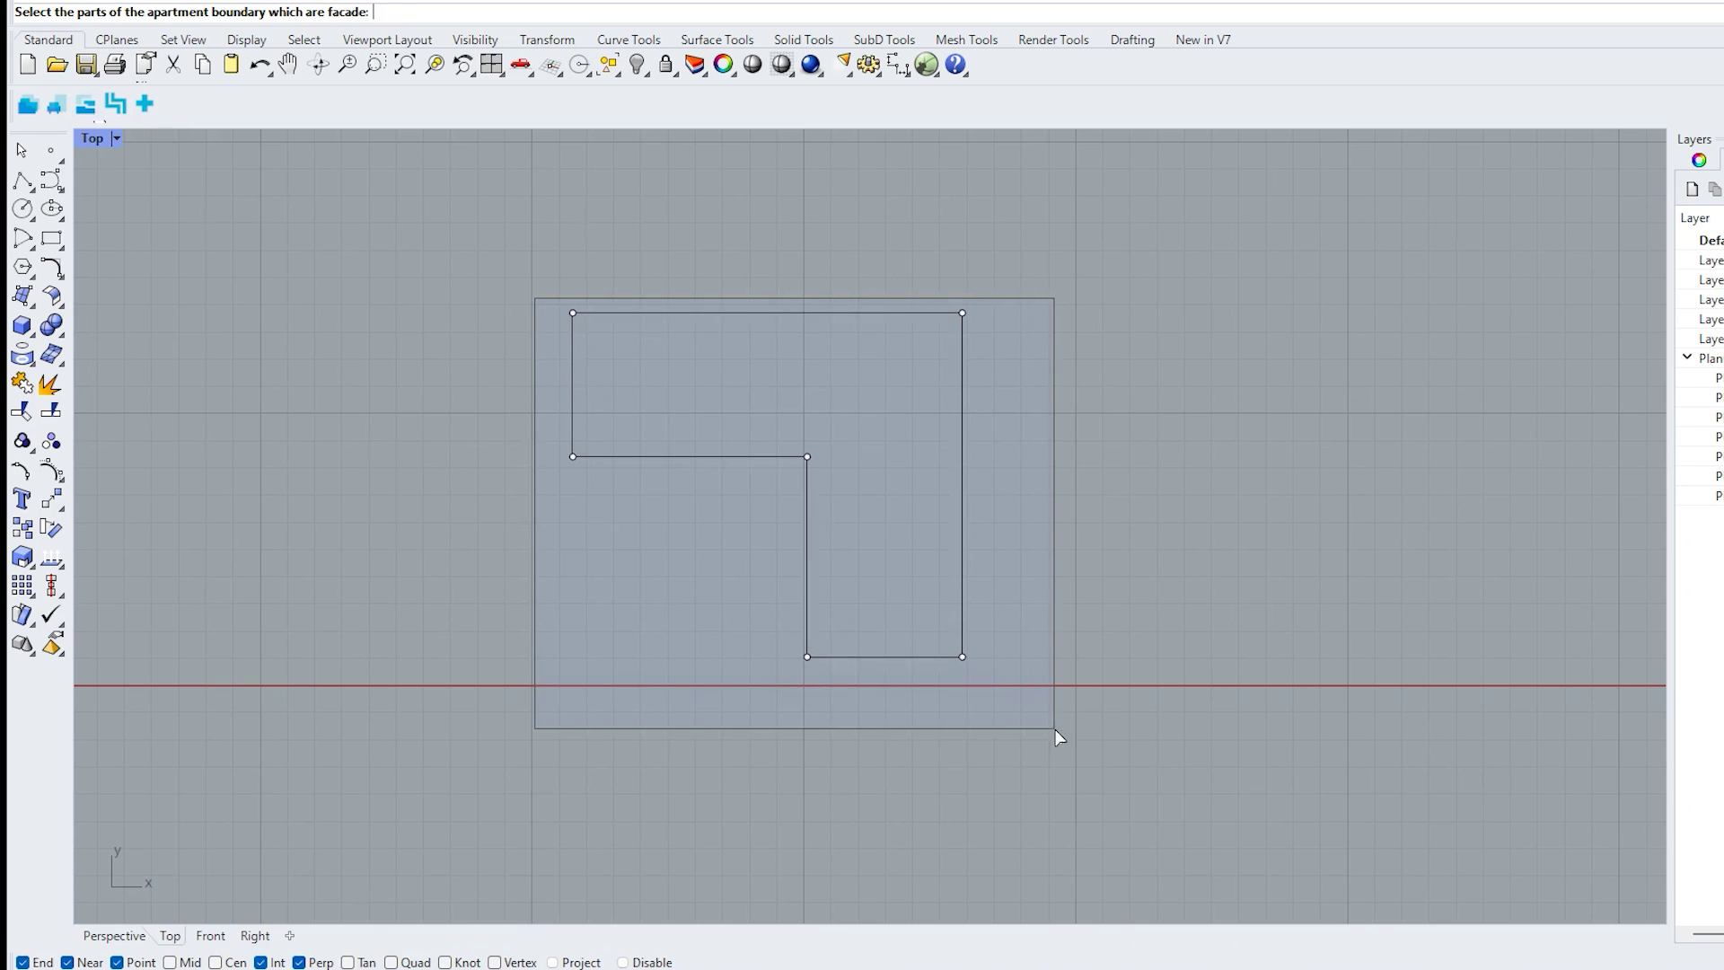
left_click_drag(1057, 737, 1056, 731)
key("Return")
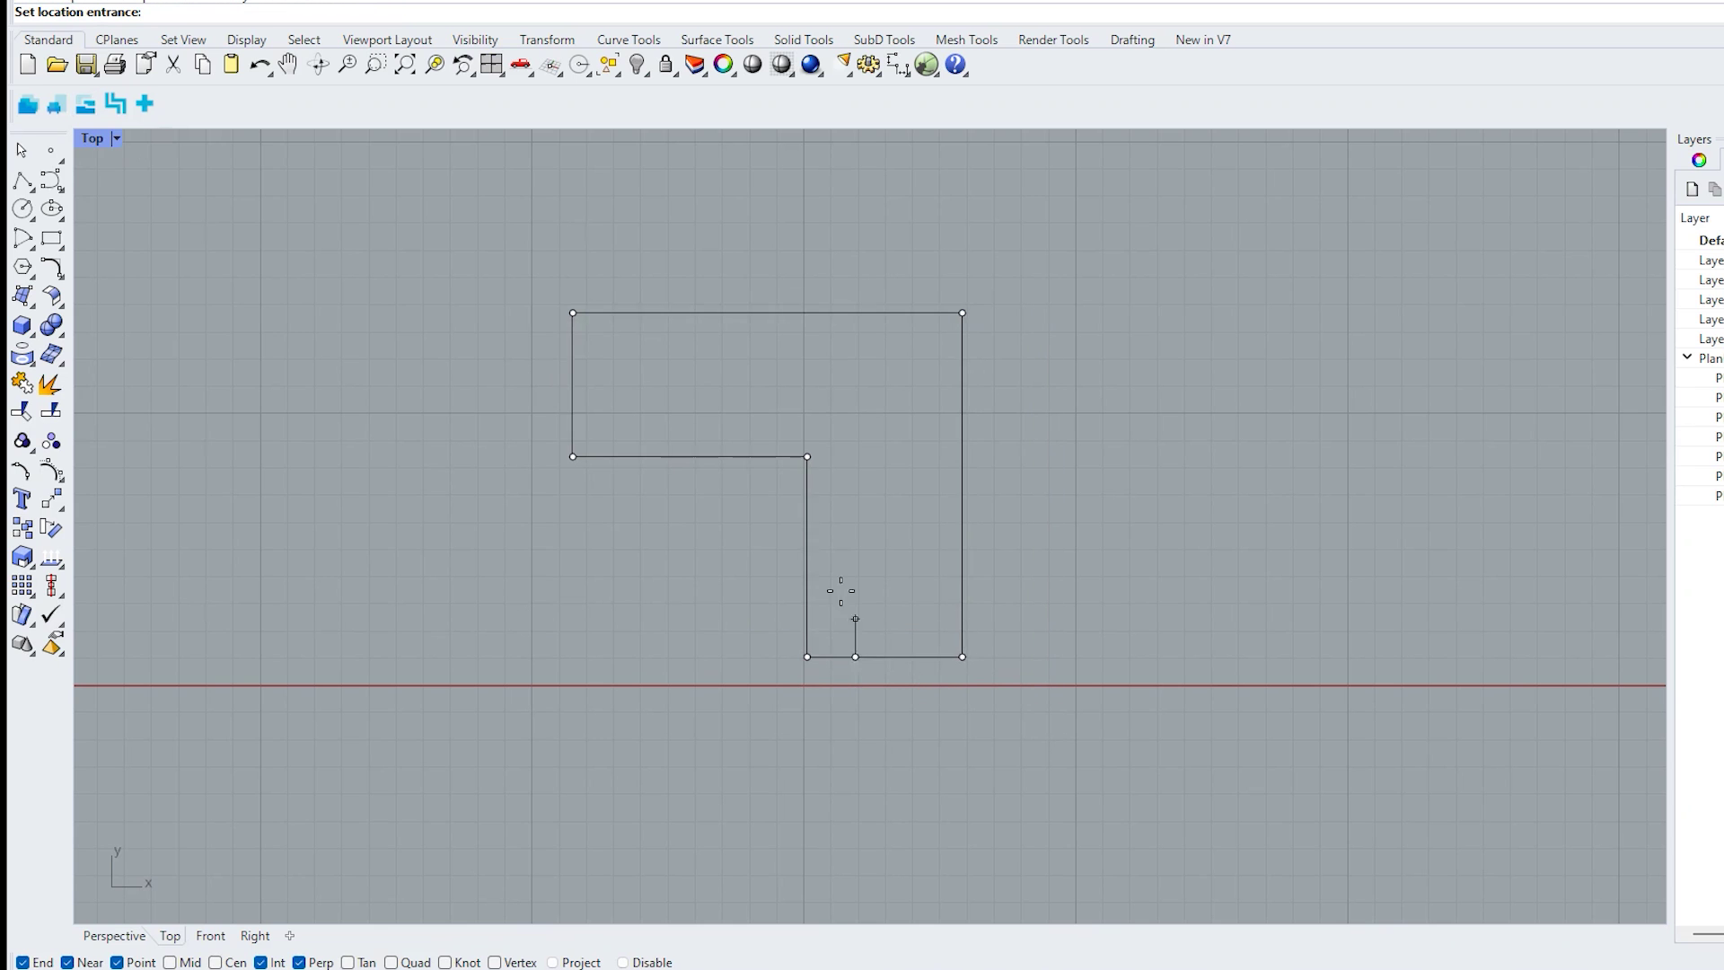
- Set the entrance on the outline's vertical edge and switch to another generated layout
left_click(806, 490)
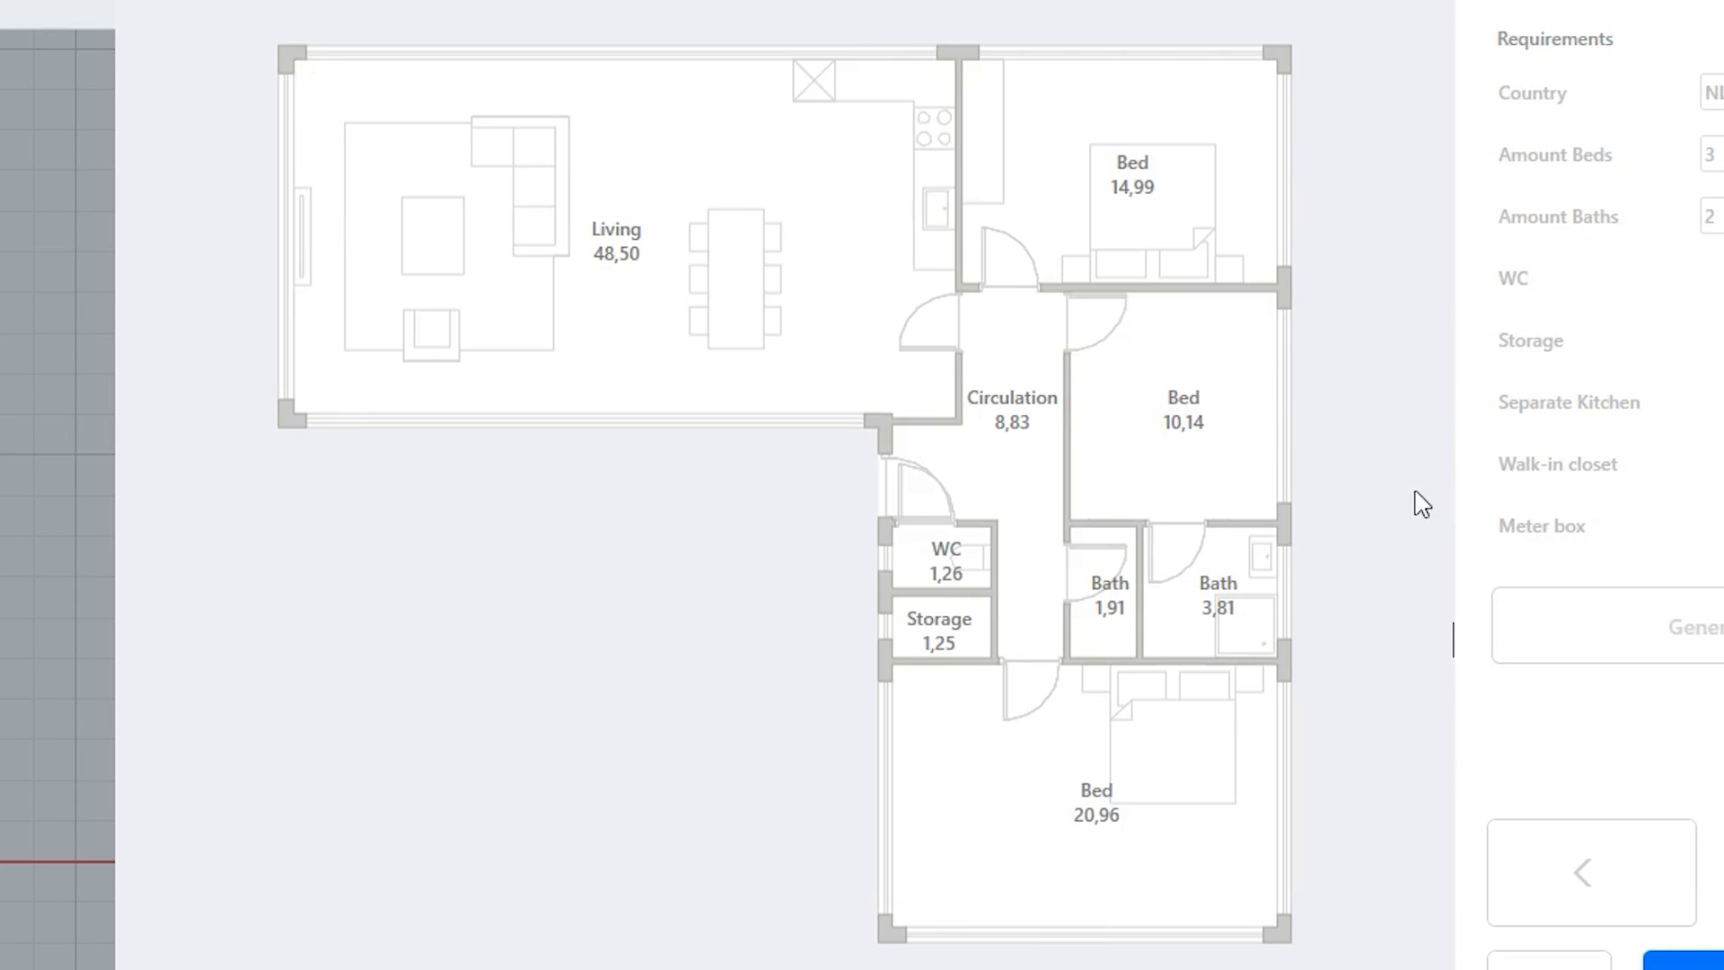
left_click(1567, 921)
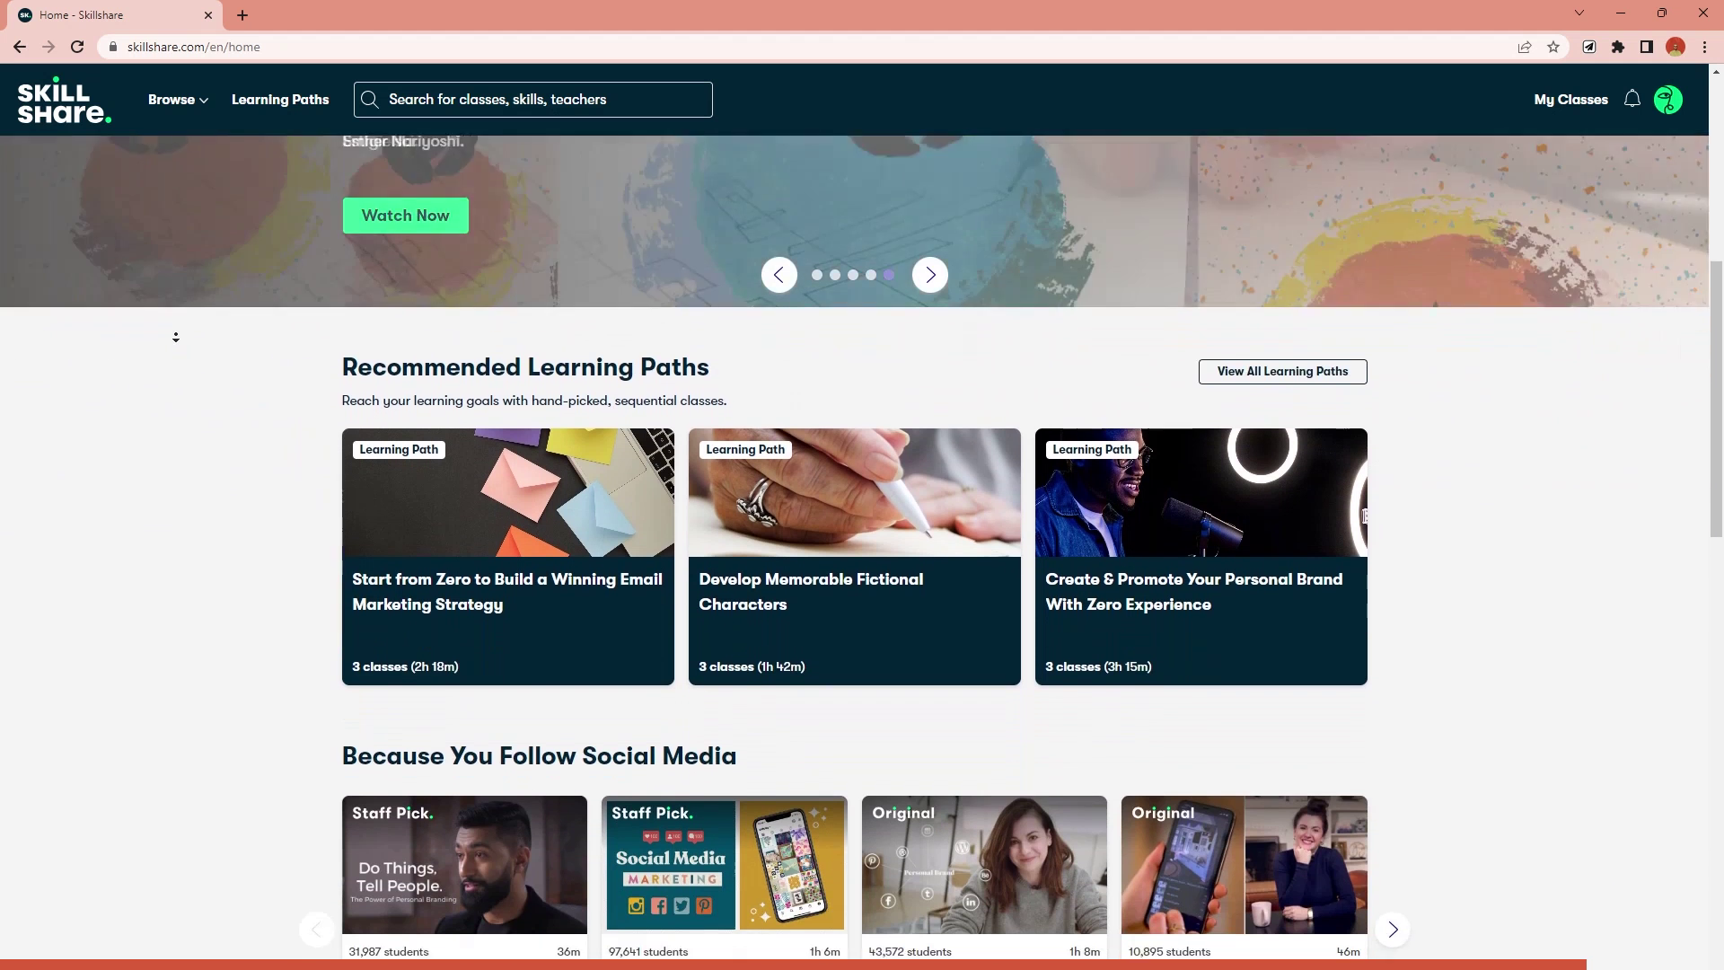
- Scroll through the Skillshare results and the Make Creativity Your Career class page
scroll(176, 336, "down", 2)
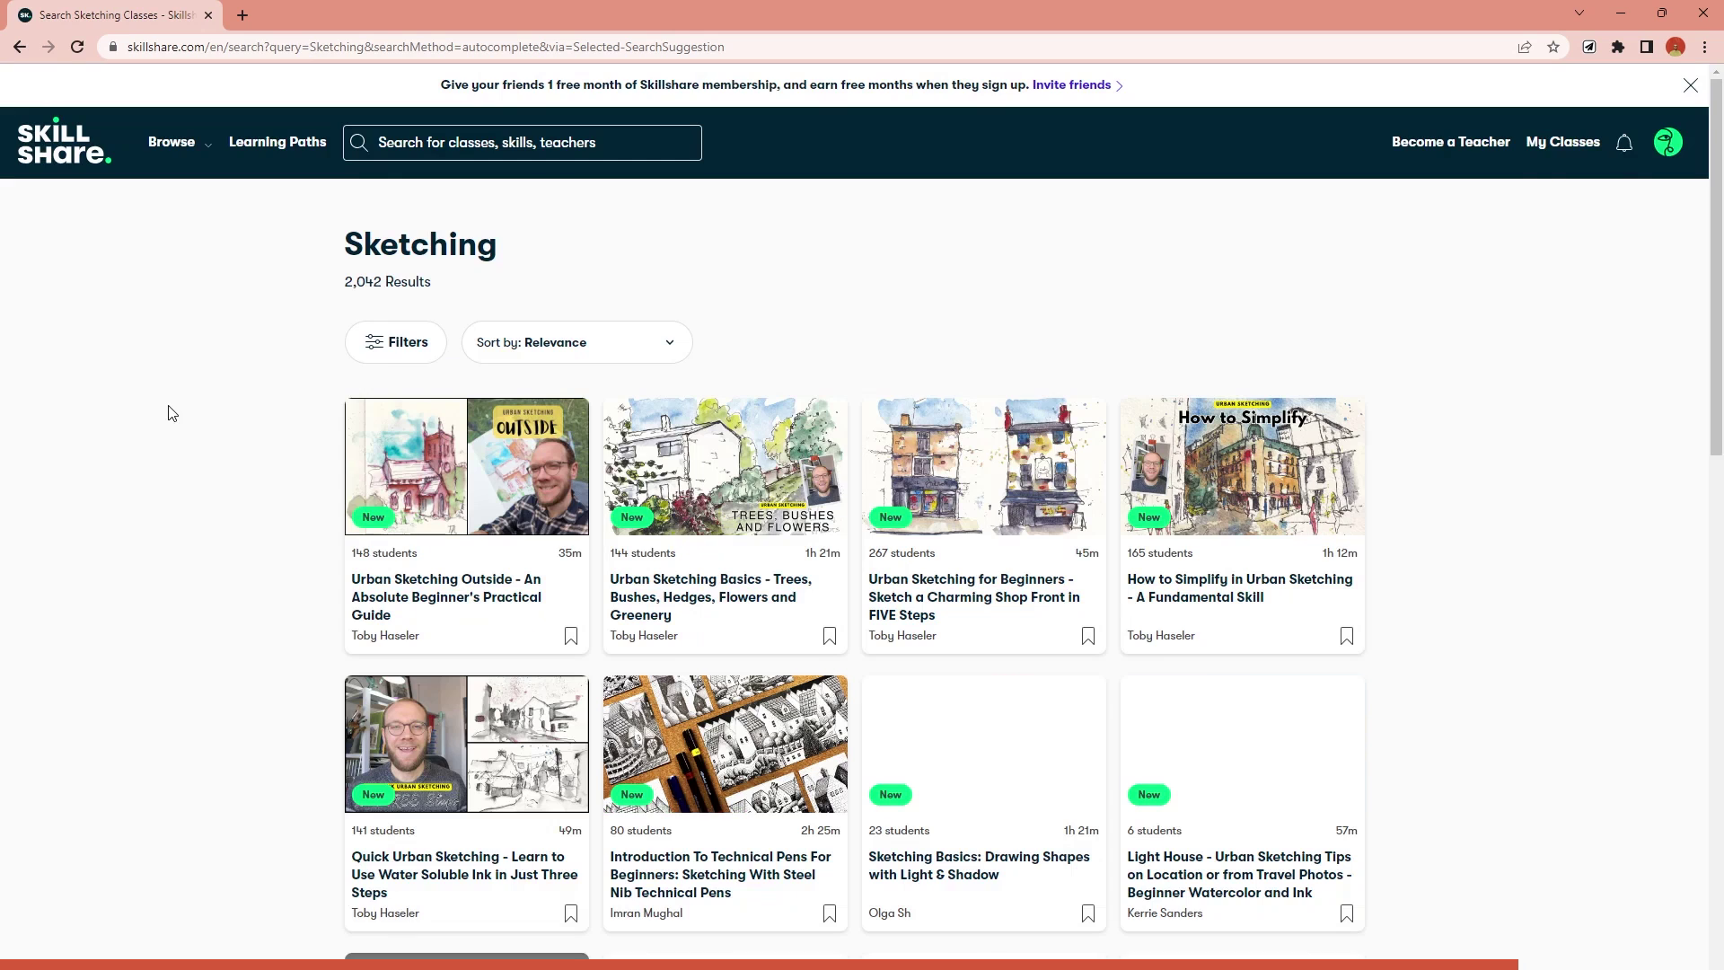
scroll(170, 419, "down", 2)
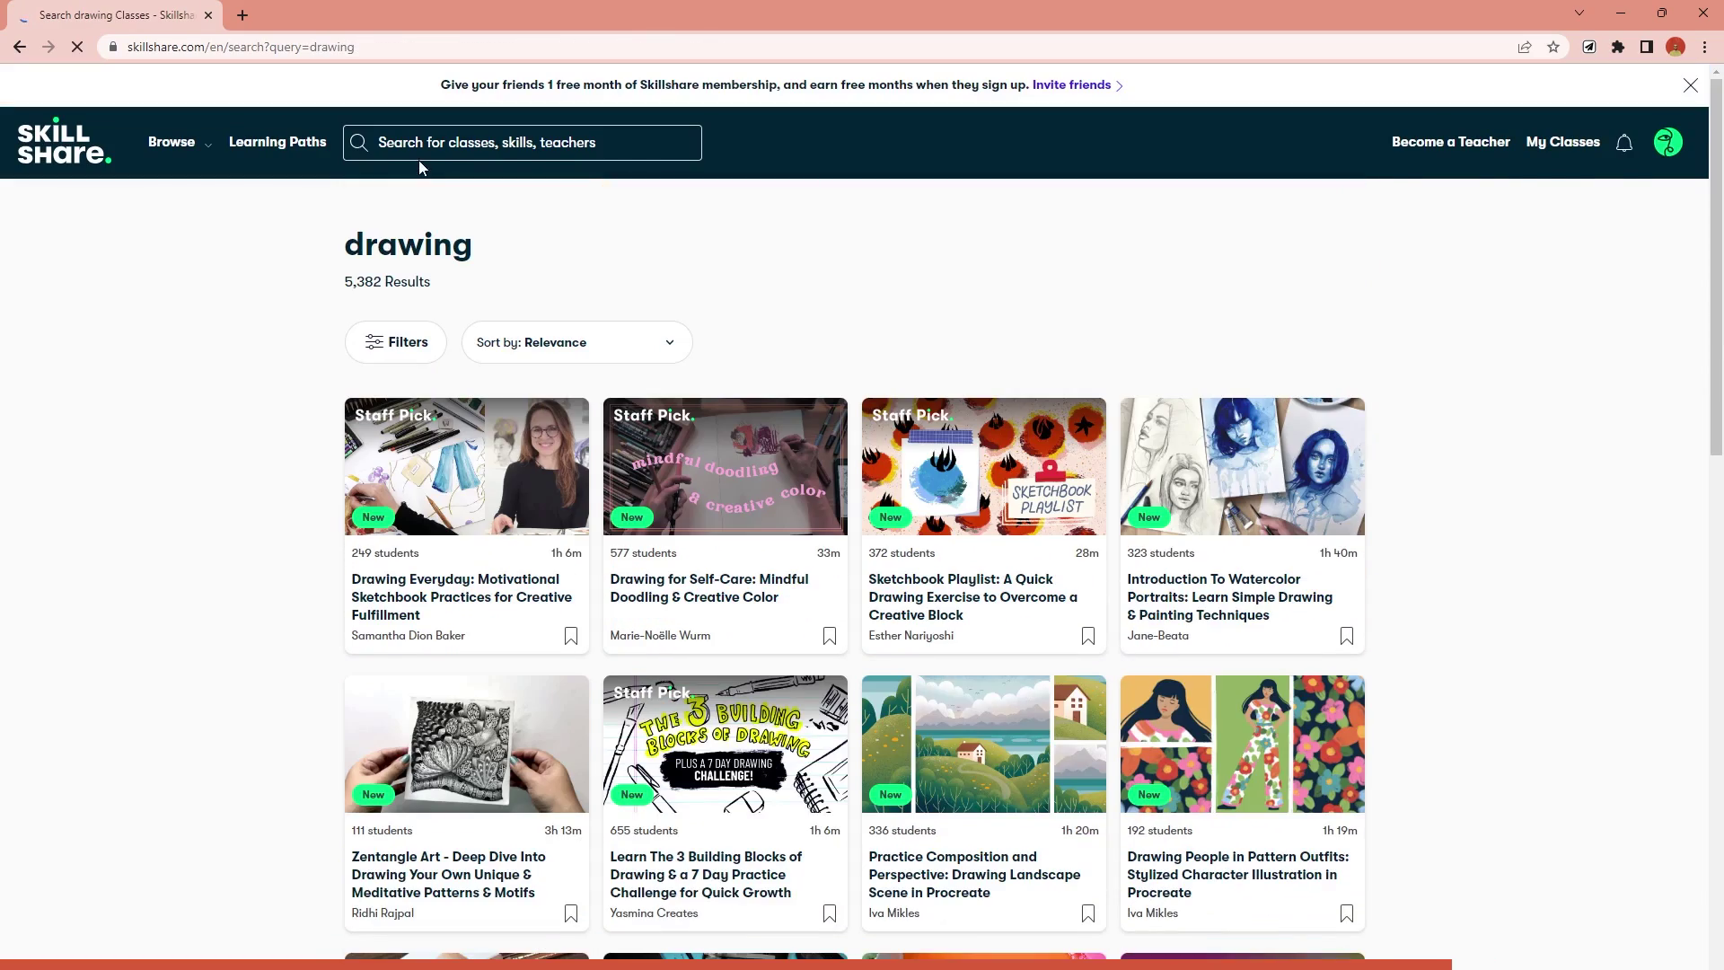
scroll(226, 449, "down", 2)
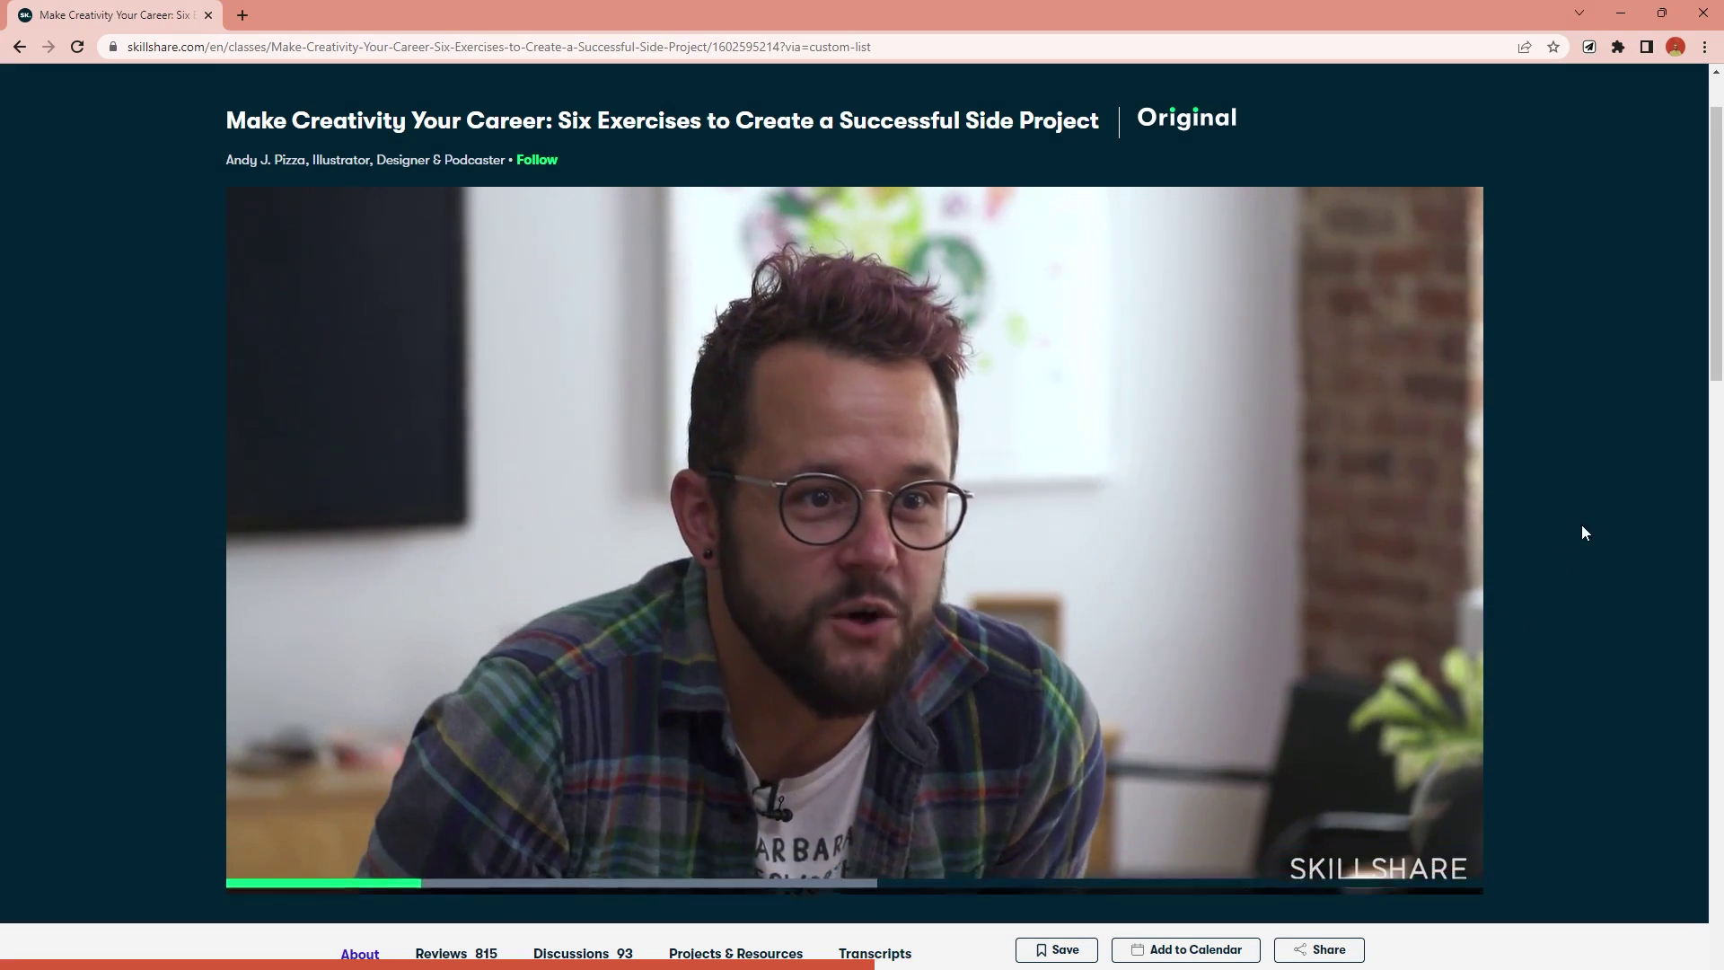
scroll(1581, 533, "down", 1)
scroll(1548, 613, "up", 3)
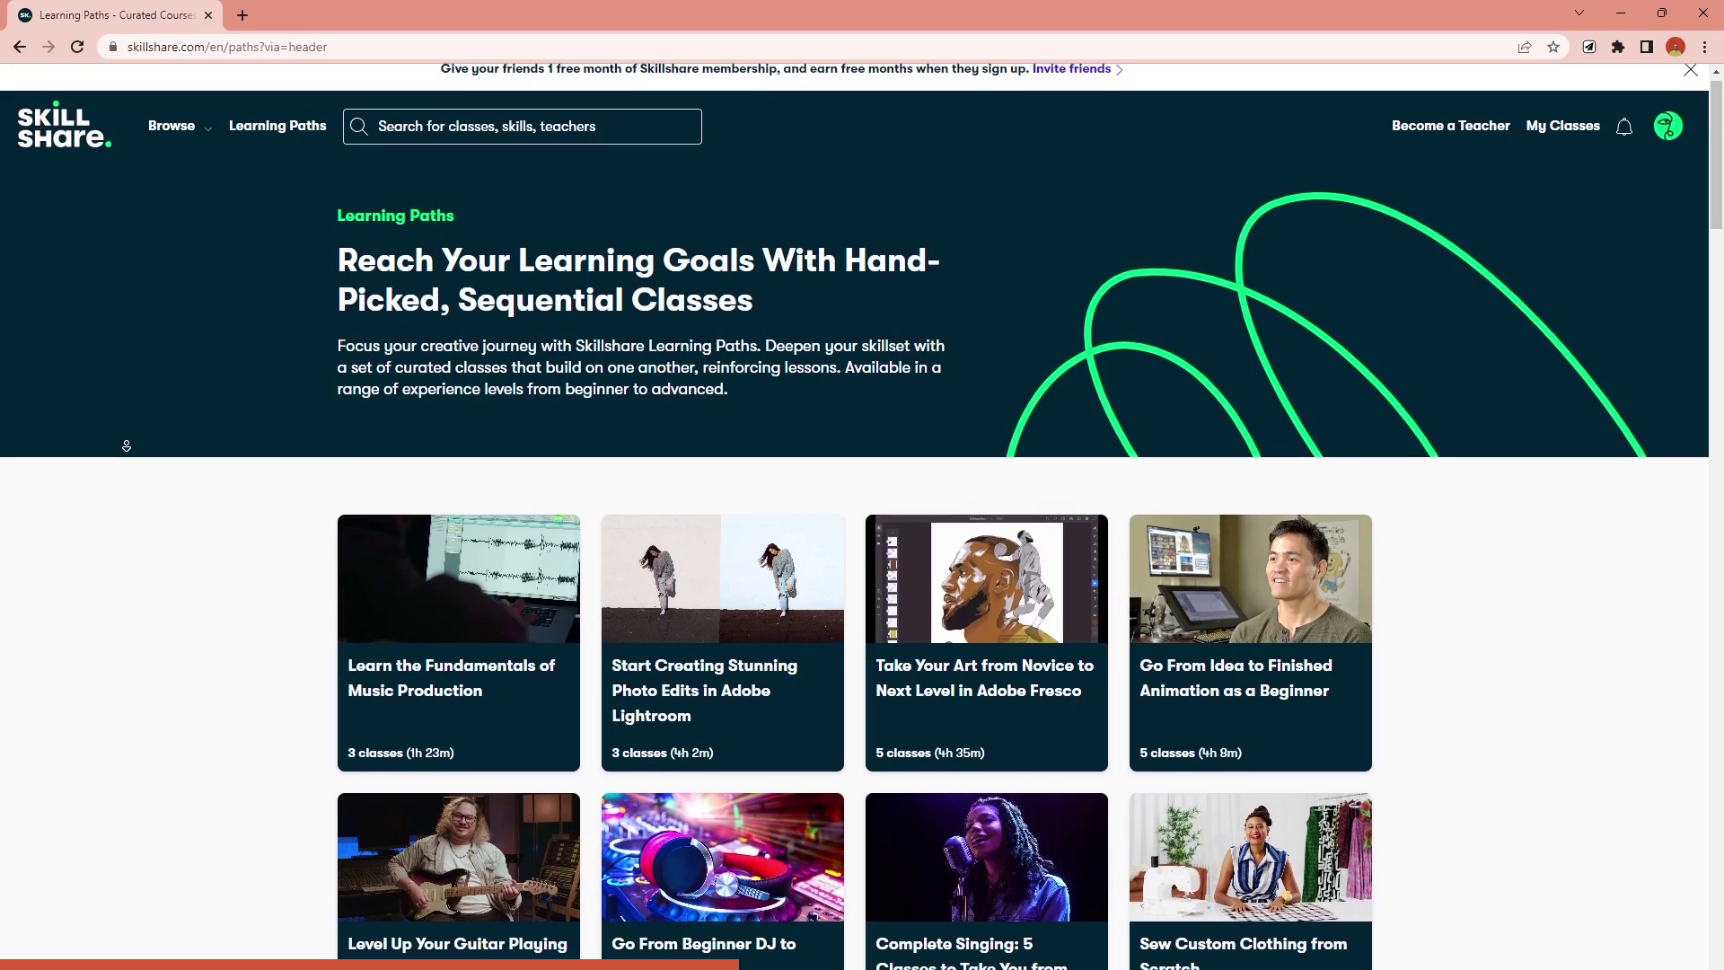
- Scroll down through the Skillshare Learning Paths and class search results
scroll(127, 448, "down", 6)
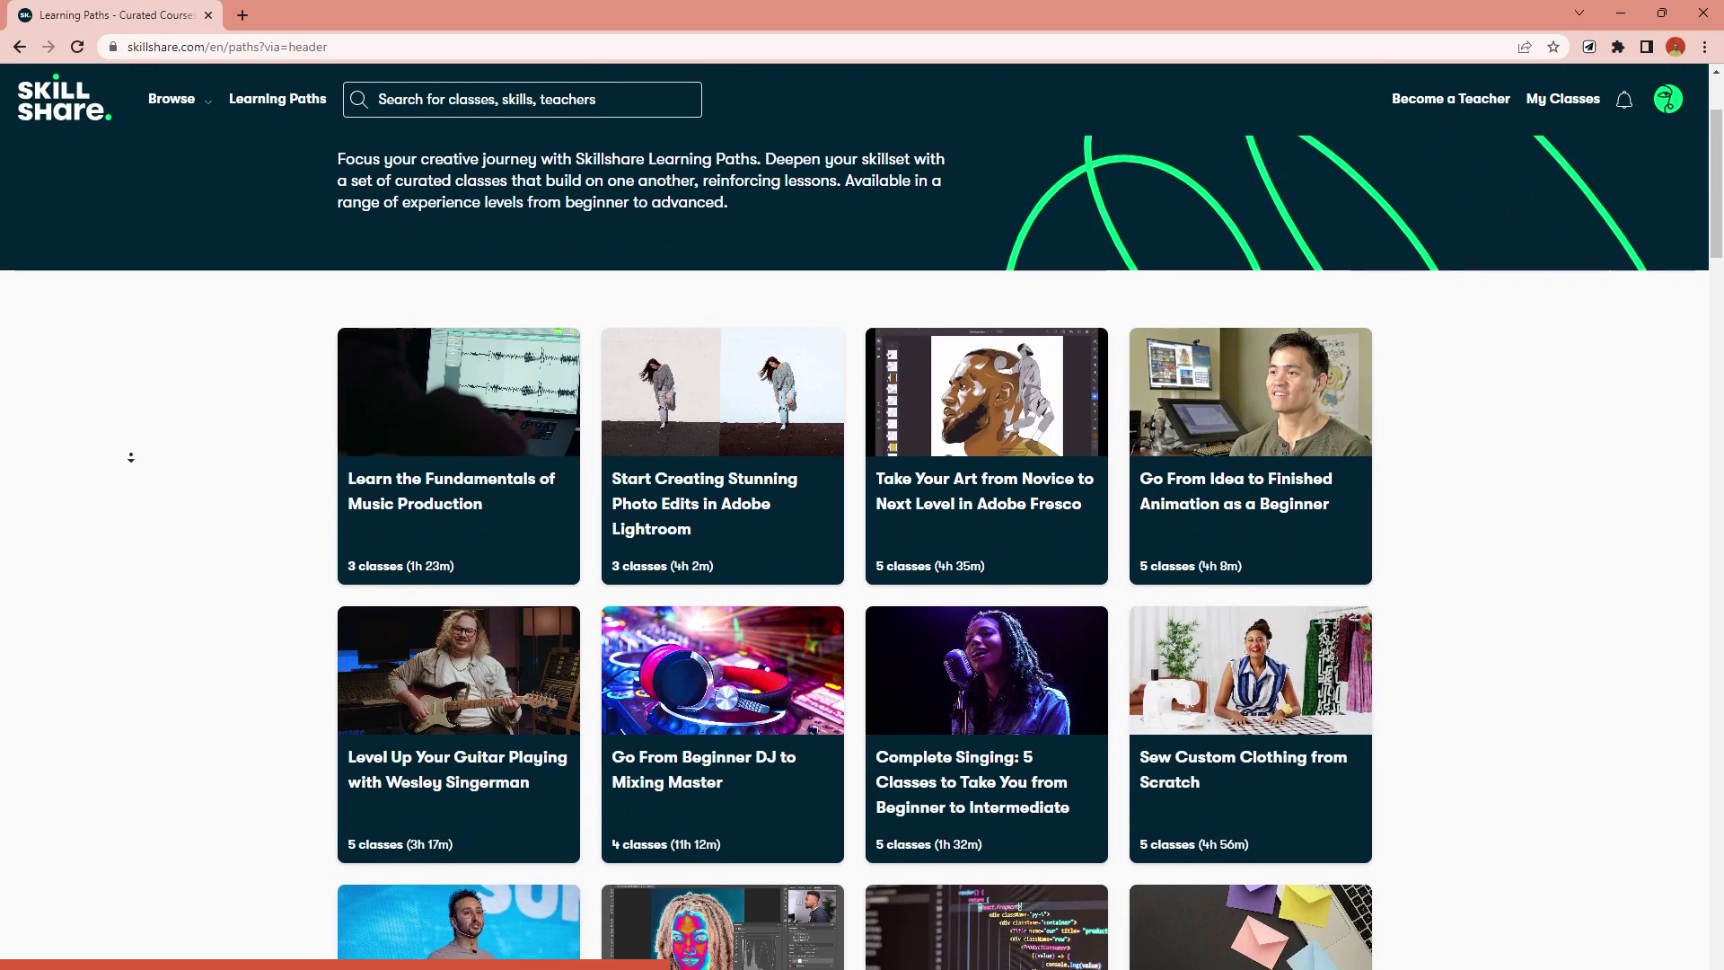
scroll(136, 467, "down", 12)
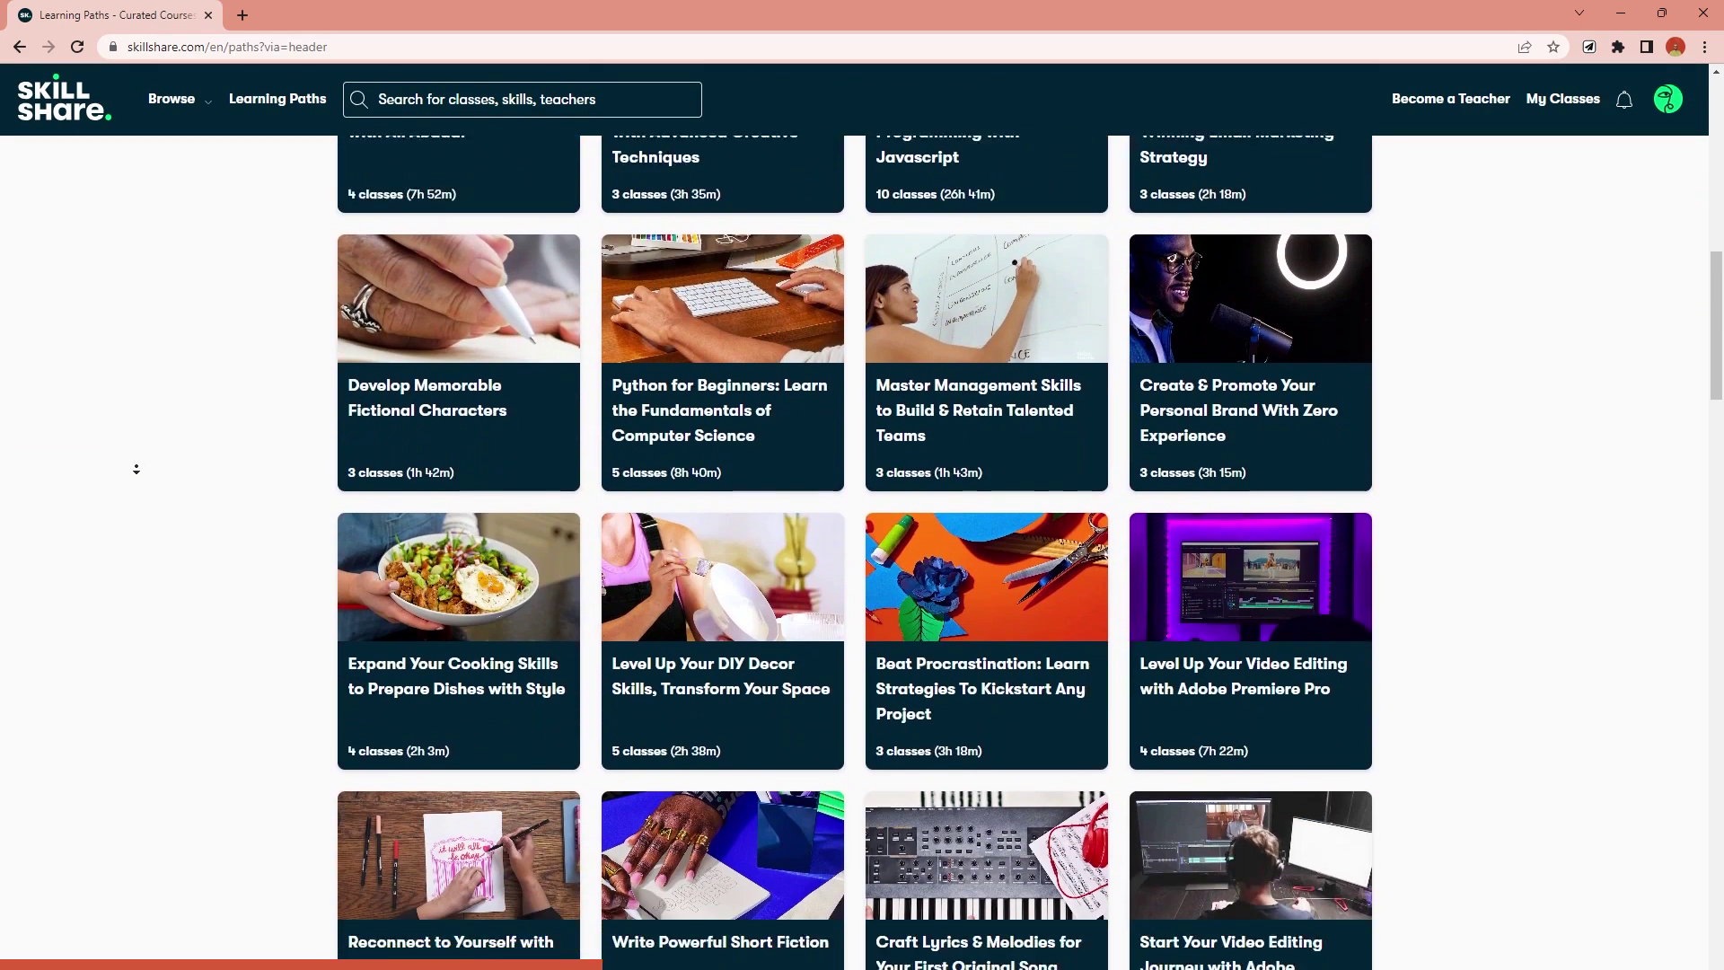
scroll(136, 472, "down", 14)
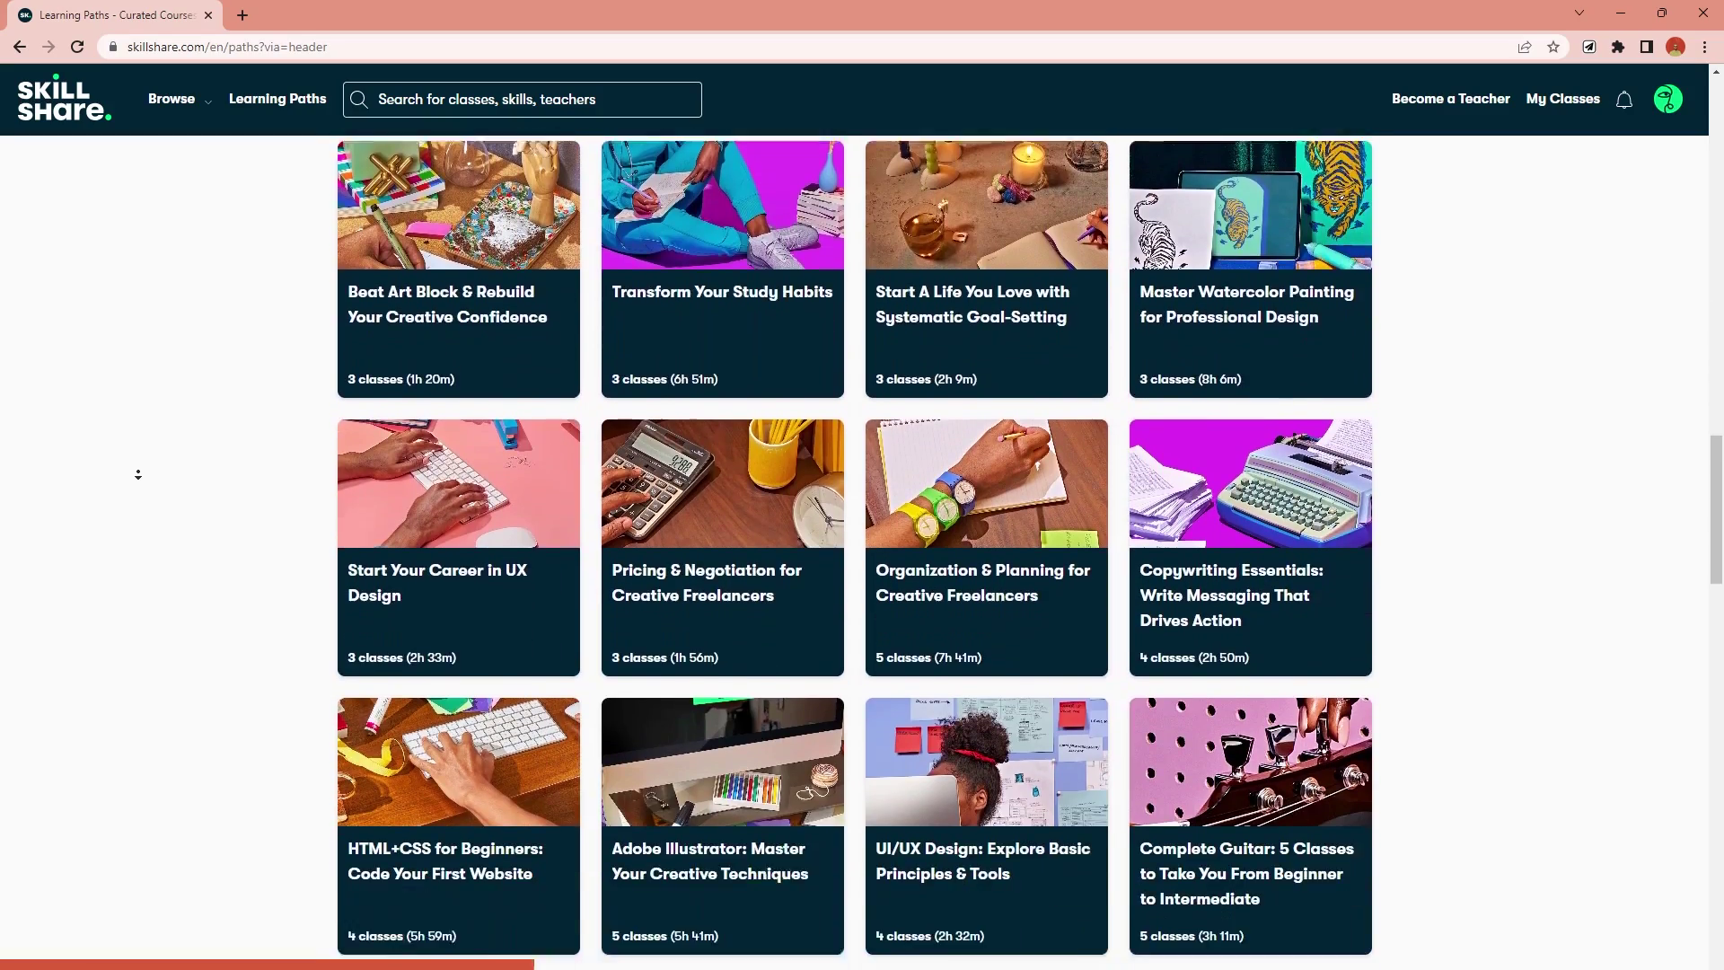
scroll(137, 475, "down", 10)
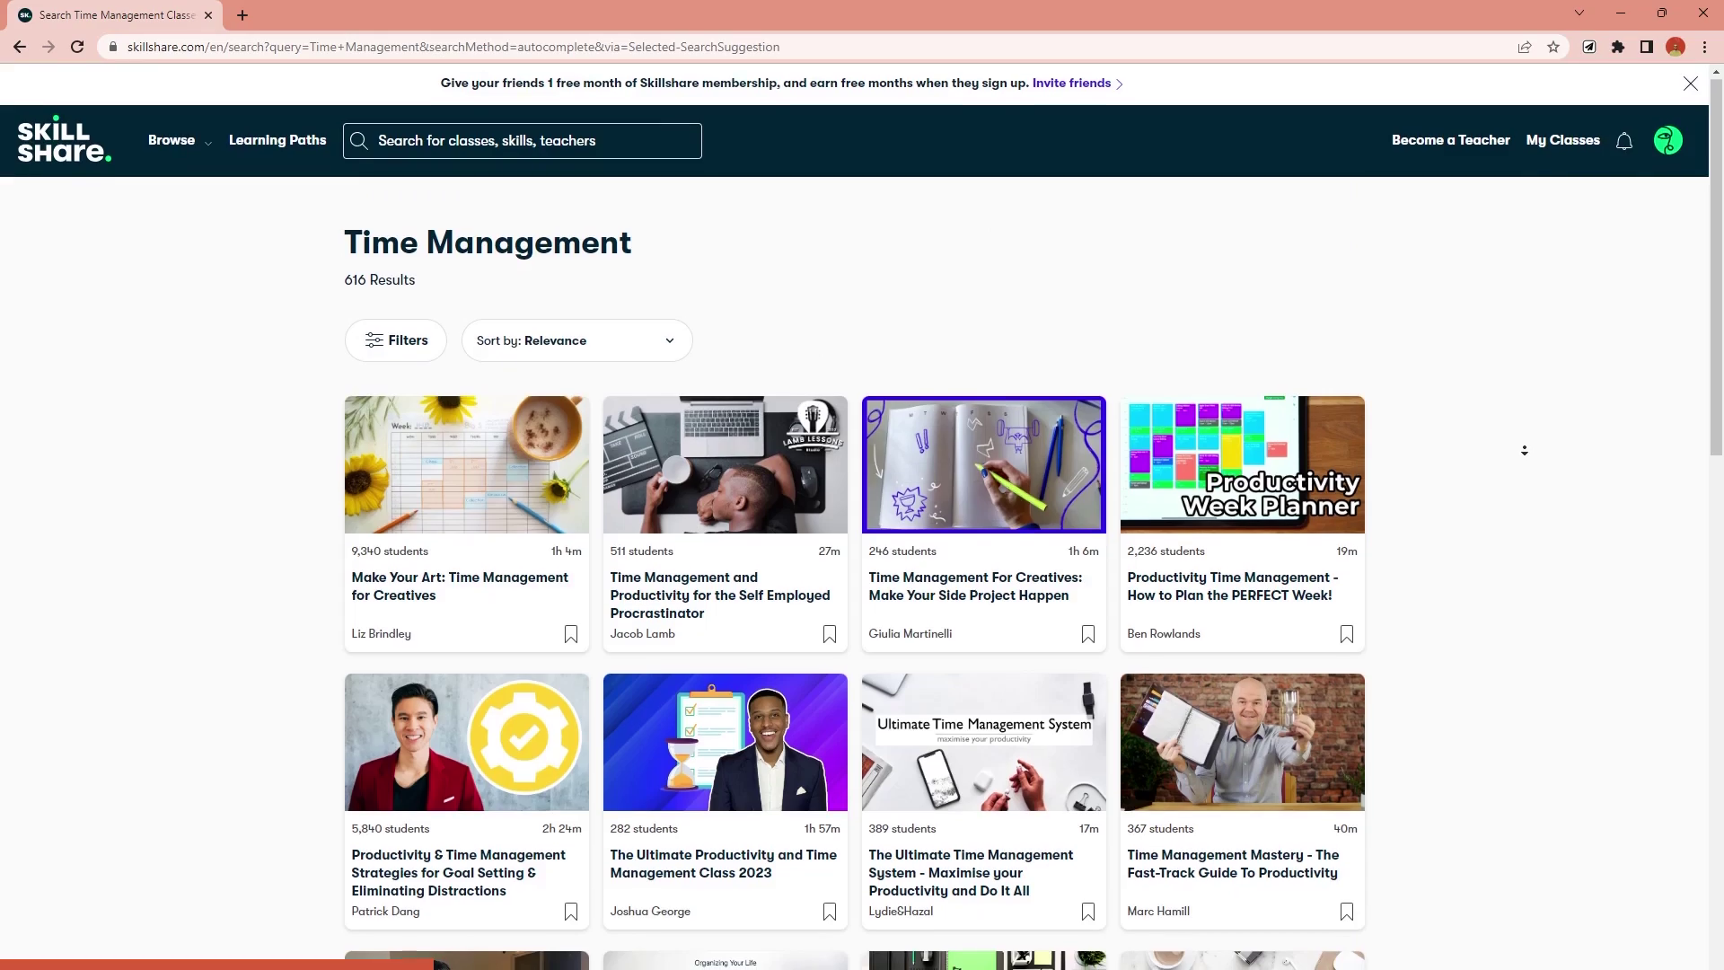
scroll(1524, 450, "down", 4)
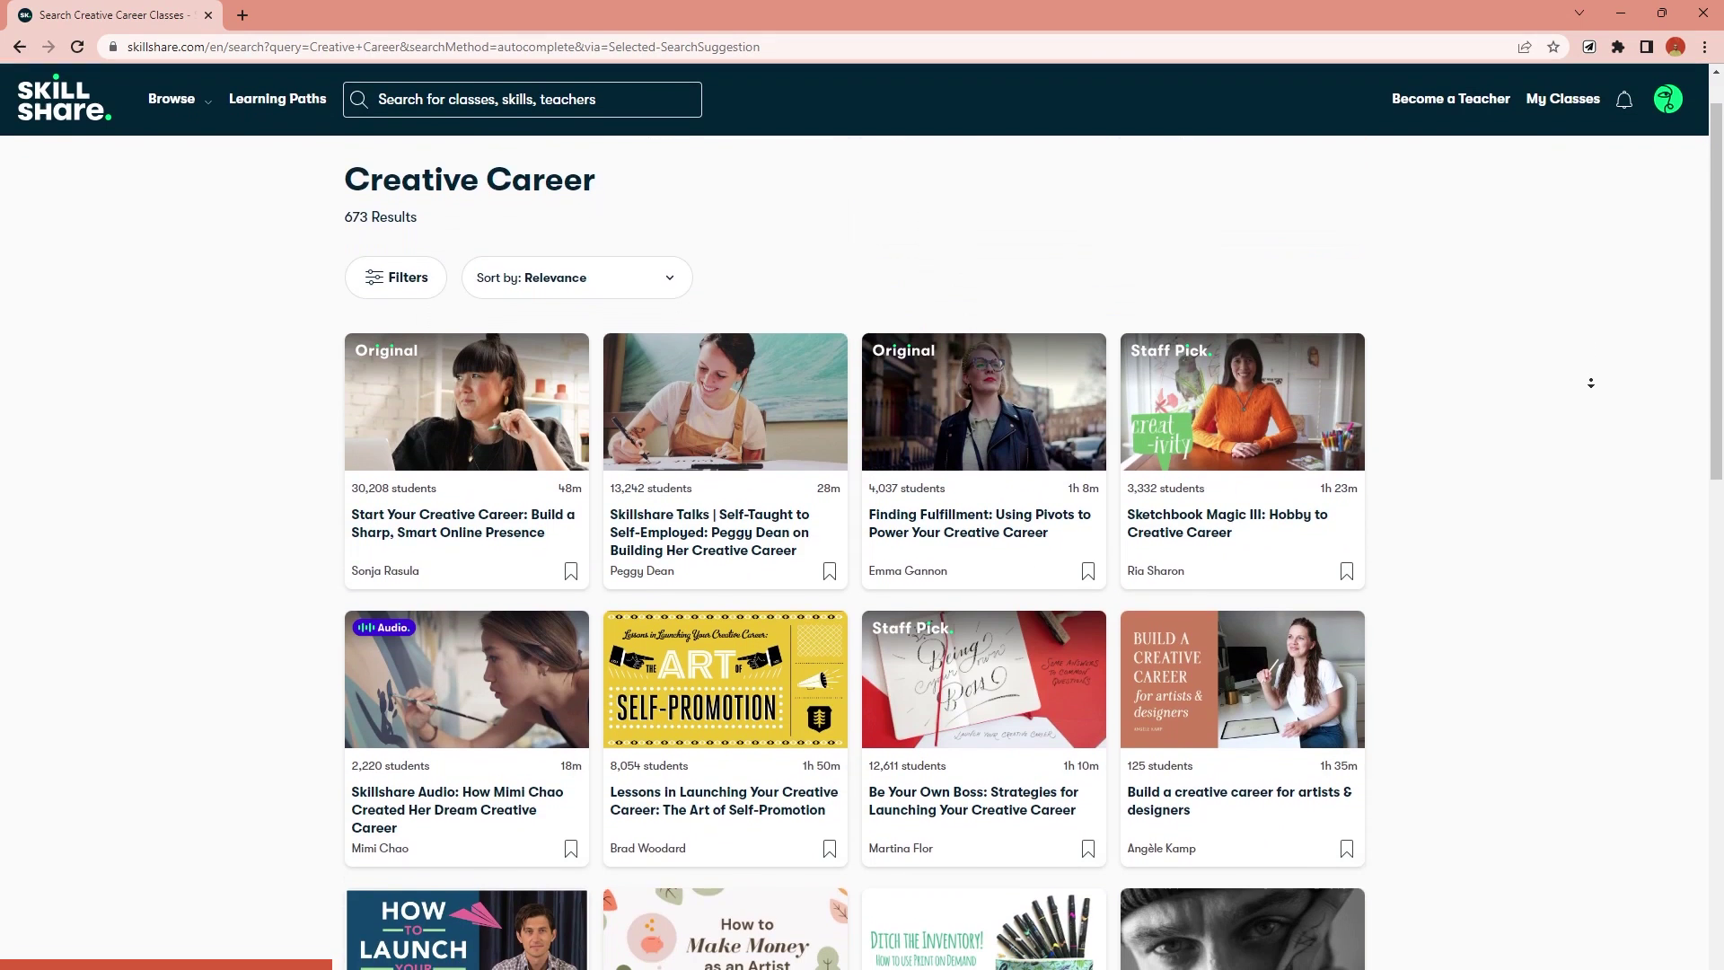
scroll(1591, 384, "down", 3)
scroll(1590, 383, "down", 4)
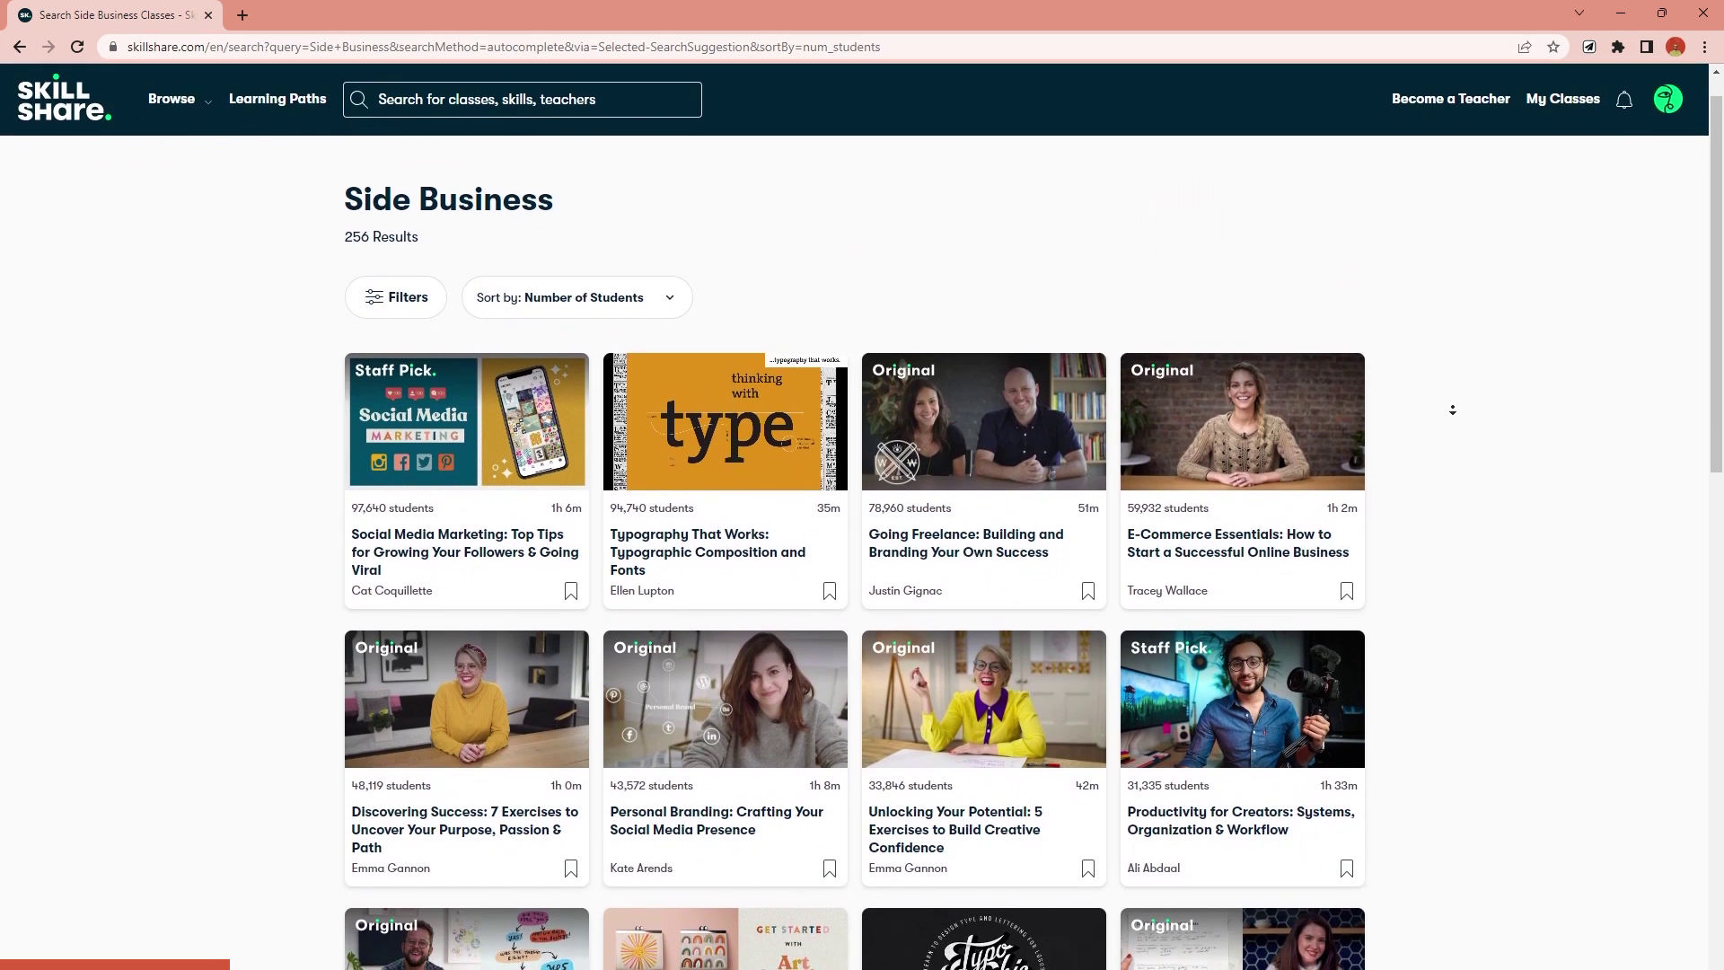
scroll(1452, 410, "down", 2)
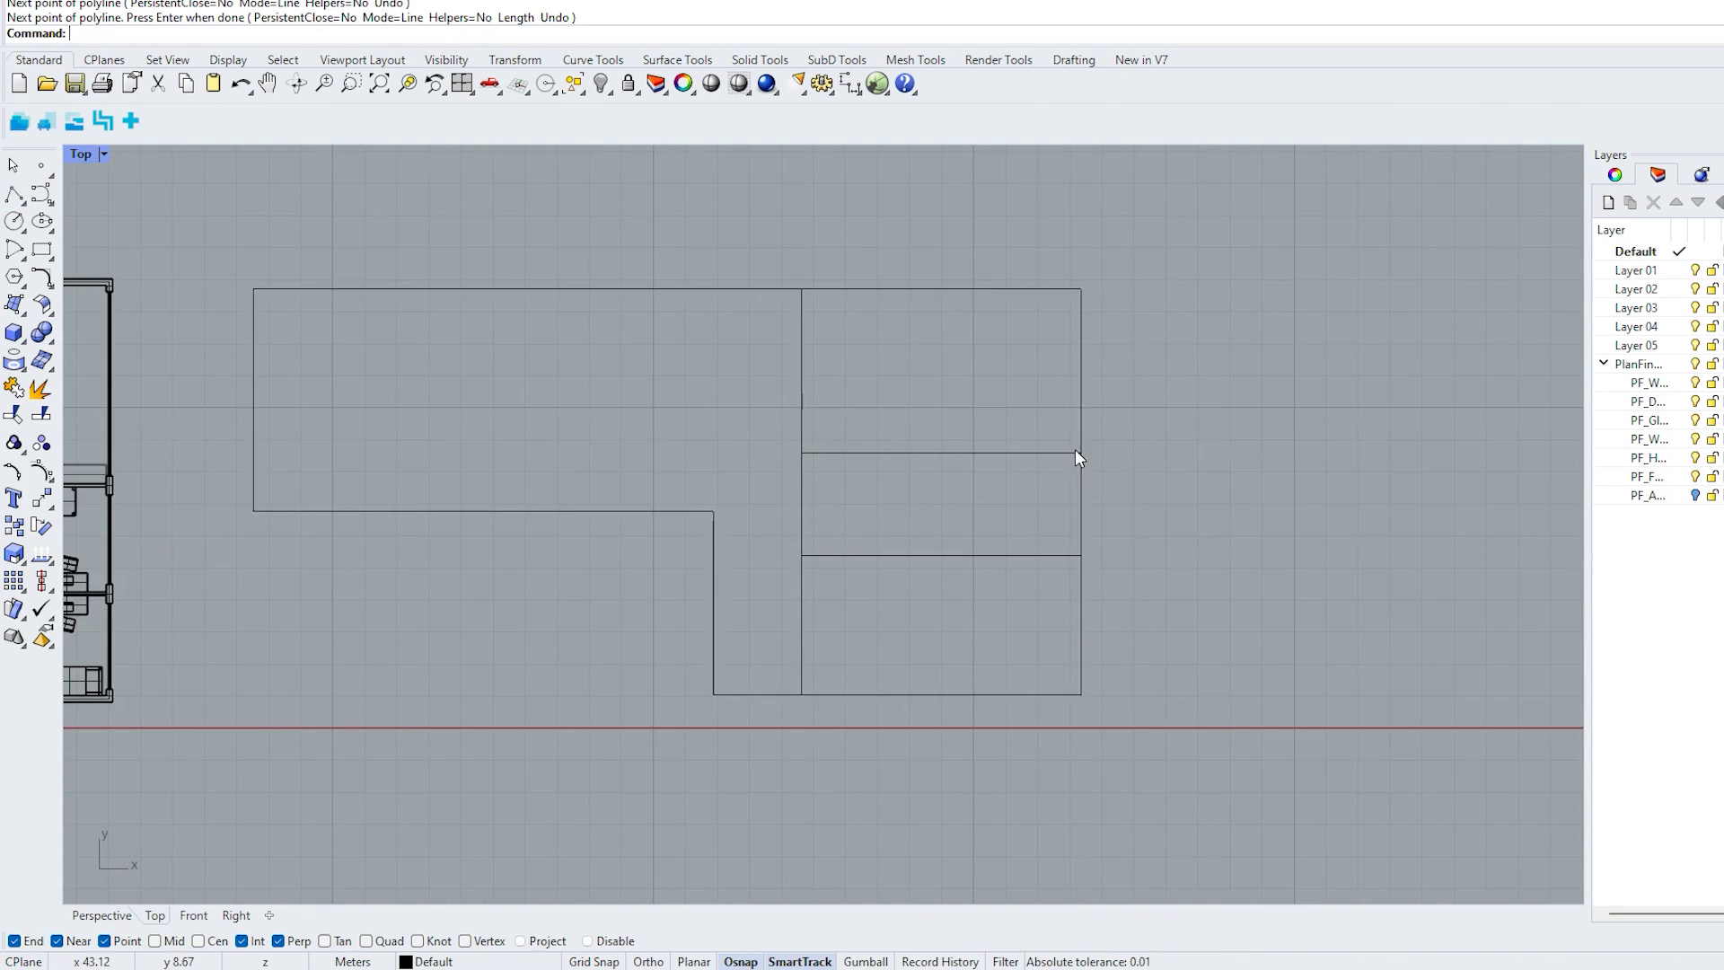
- Finish the room outline polylines and generate a furnished PlanFinder plan preview
key("Return")
scroll(854, 410, "up", 1)
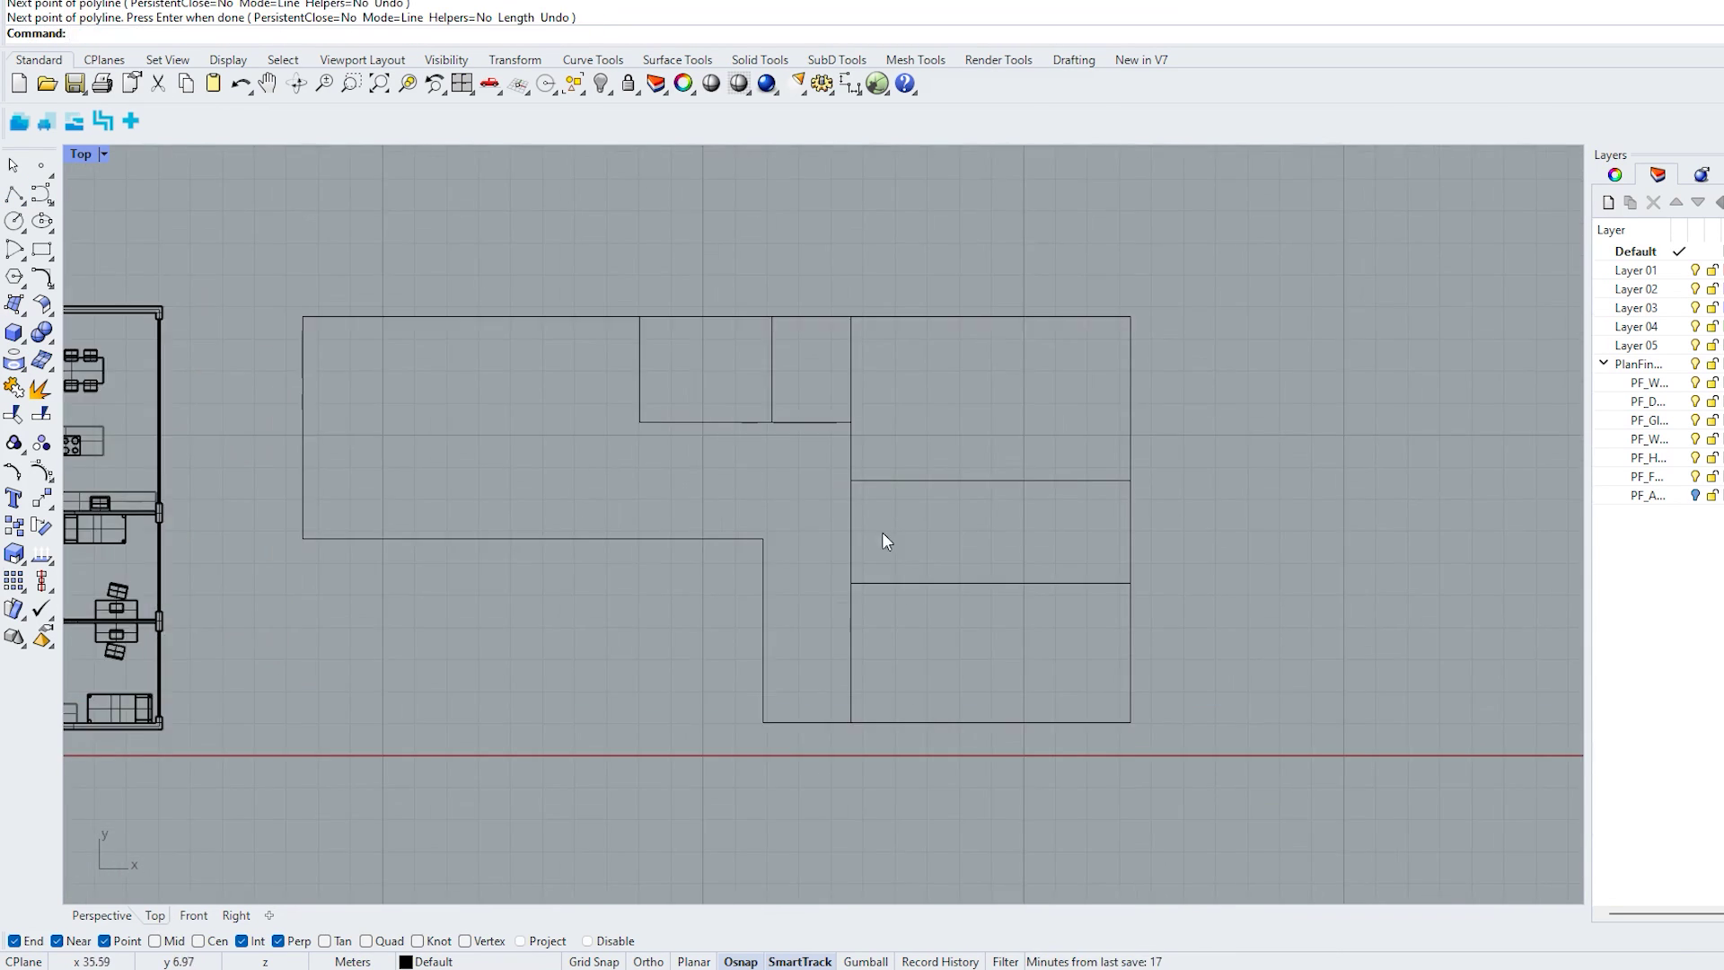
left_click(101, 121)
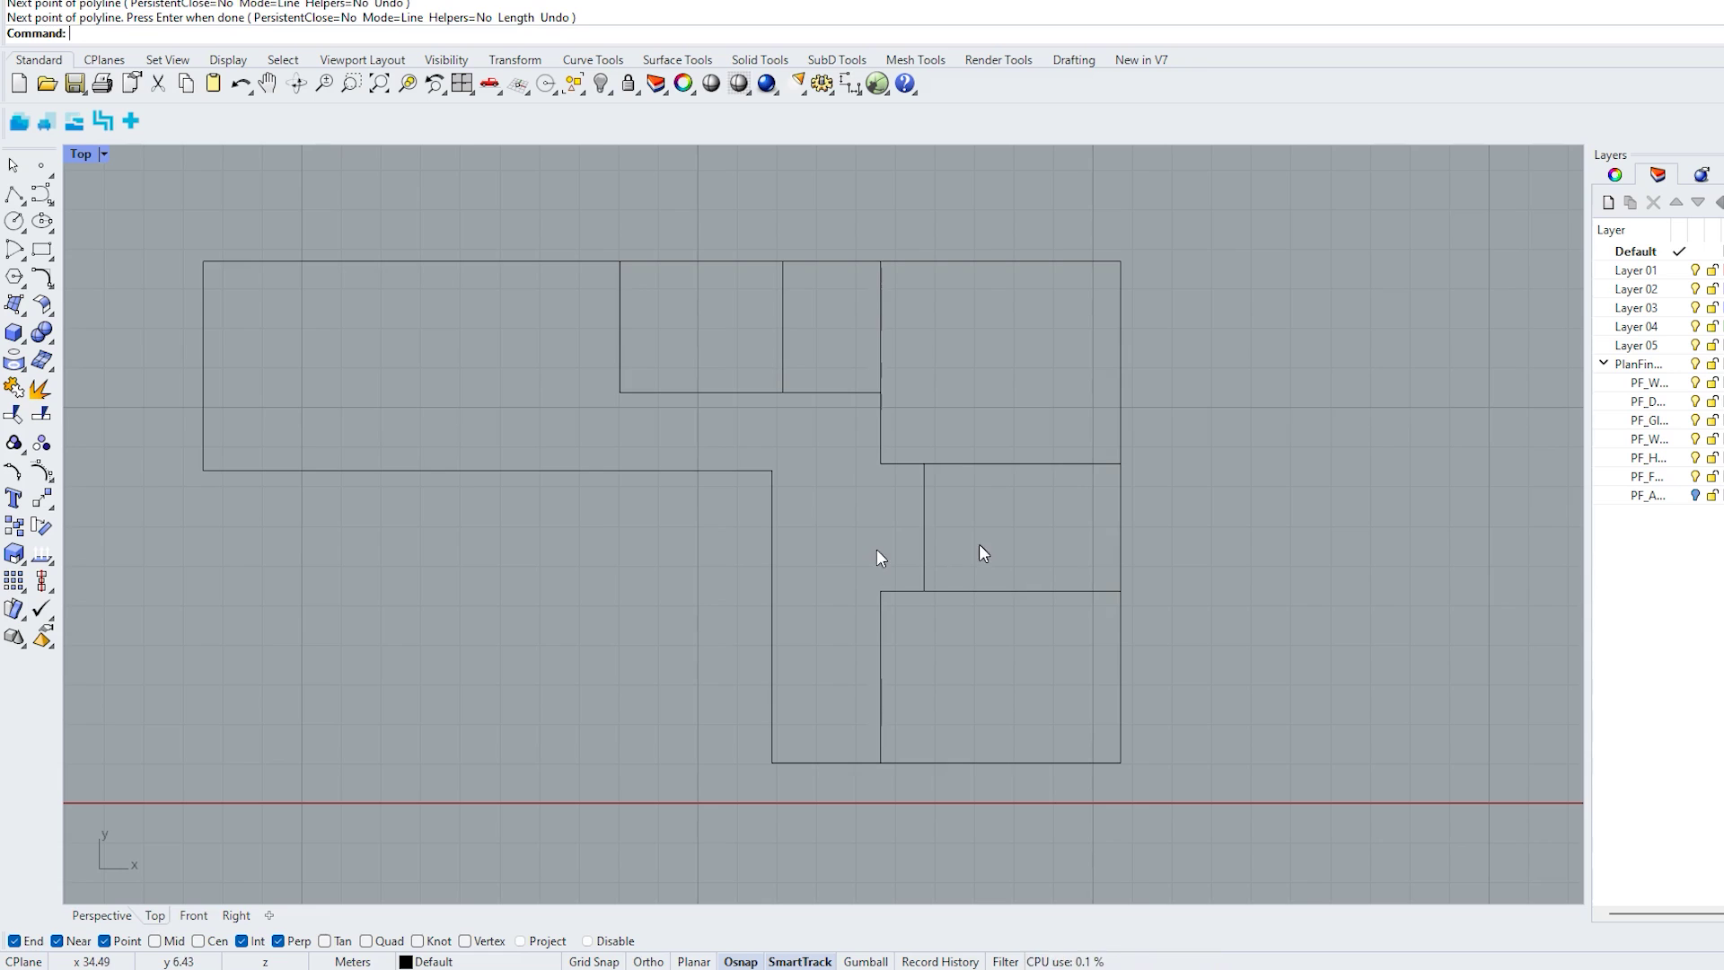
- Shift the interior wall right, place the entrance, and confirm to build walls and furniture
left_click_drag(799, 352, 821, 355)
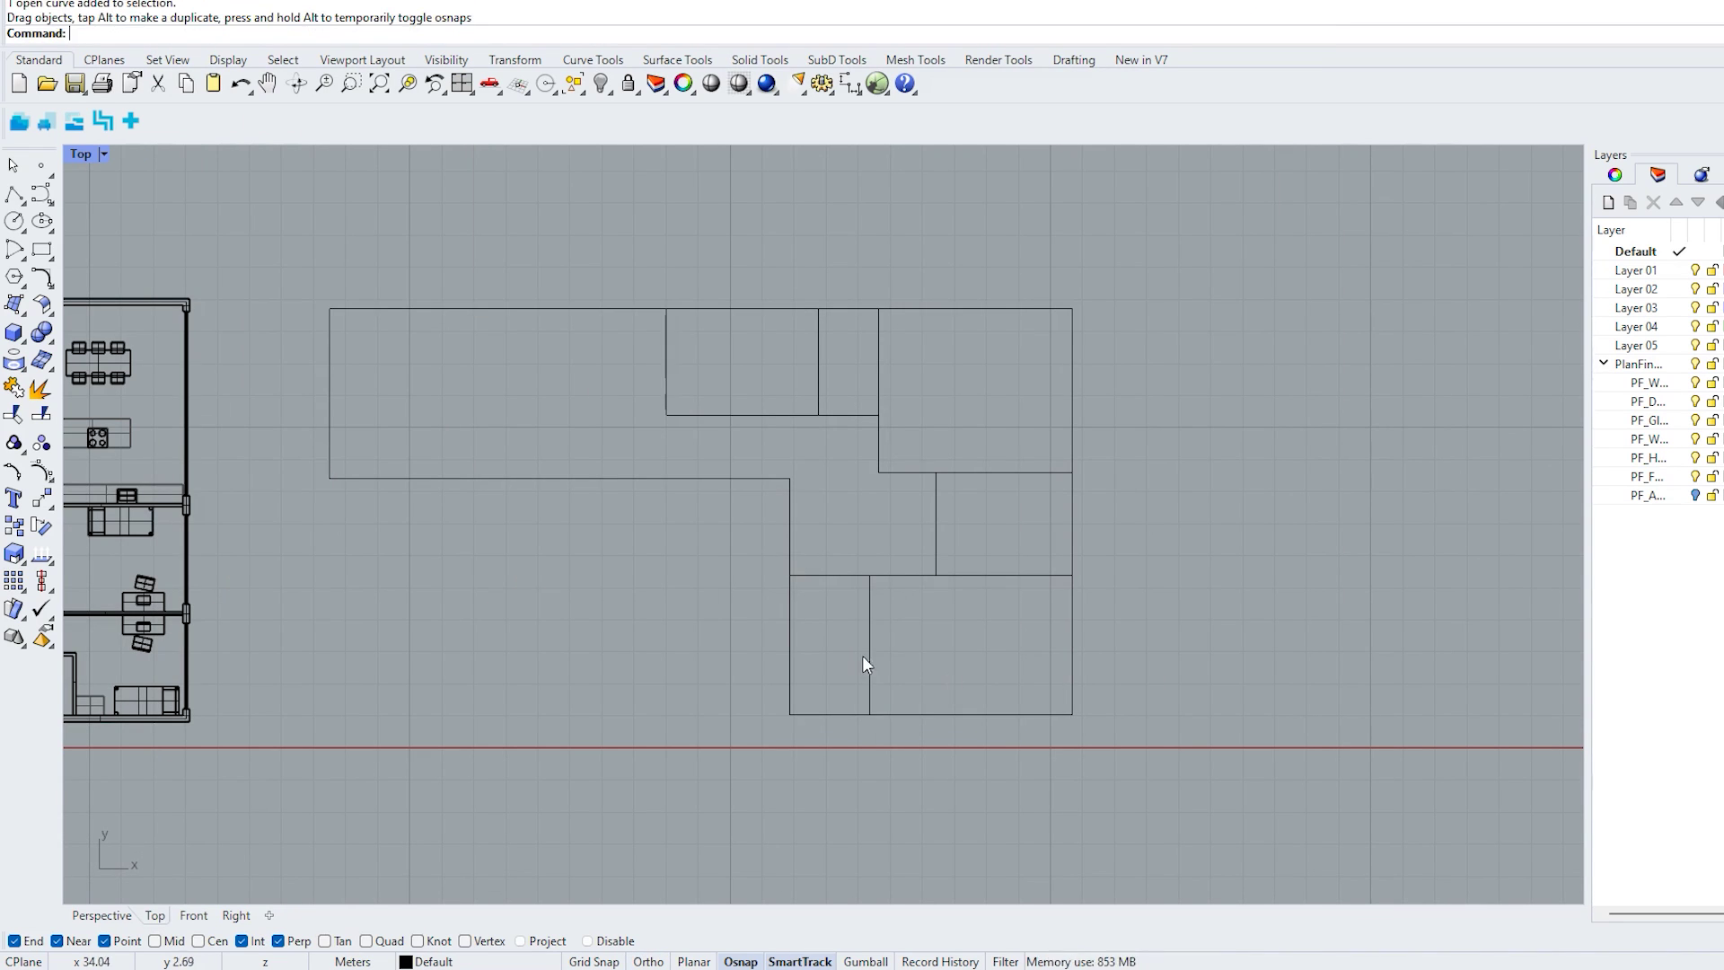
left_click(792, 521)
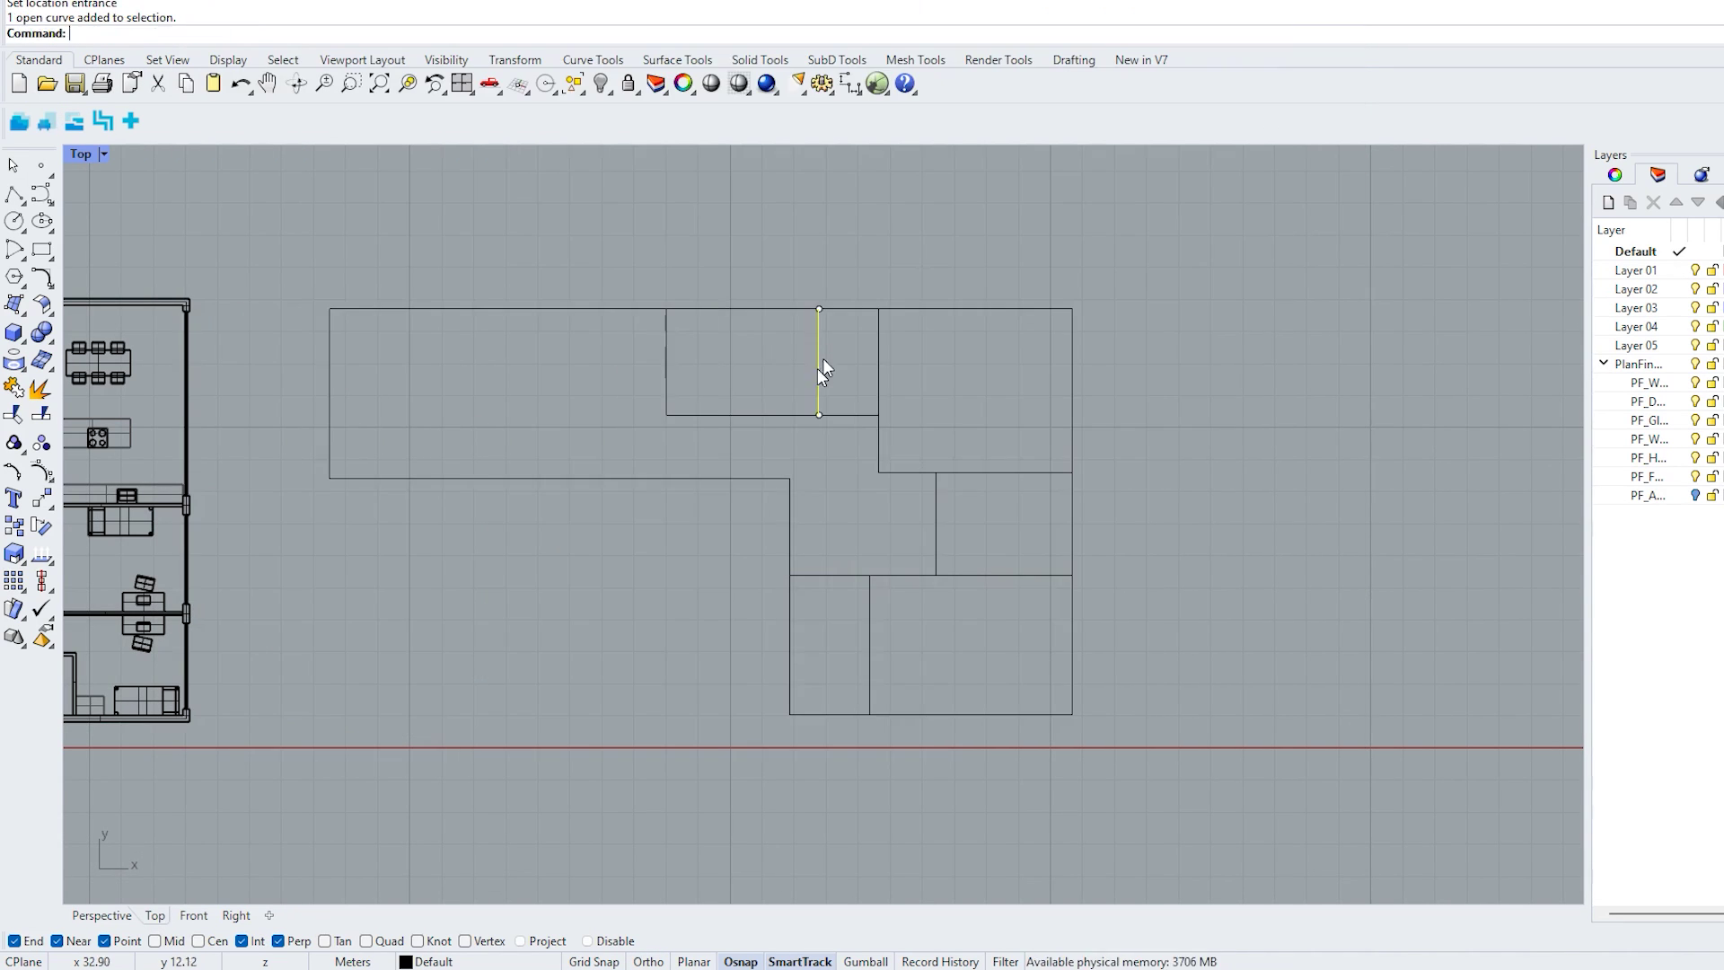
left_click(797, 346)
left_click(1275, 698)
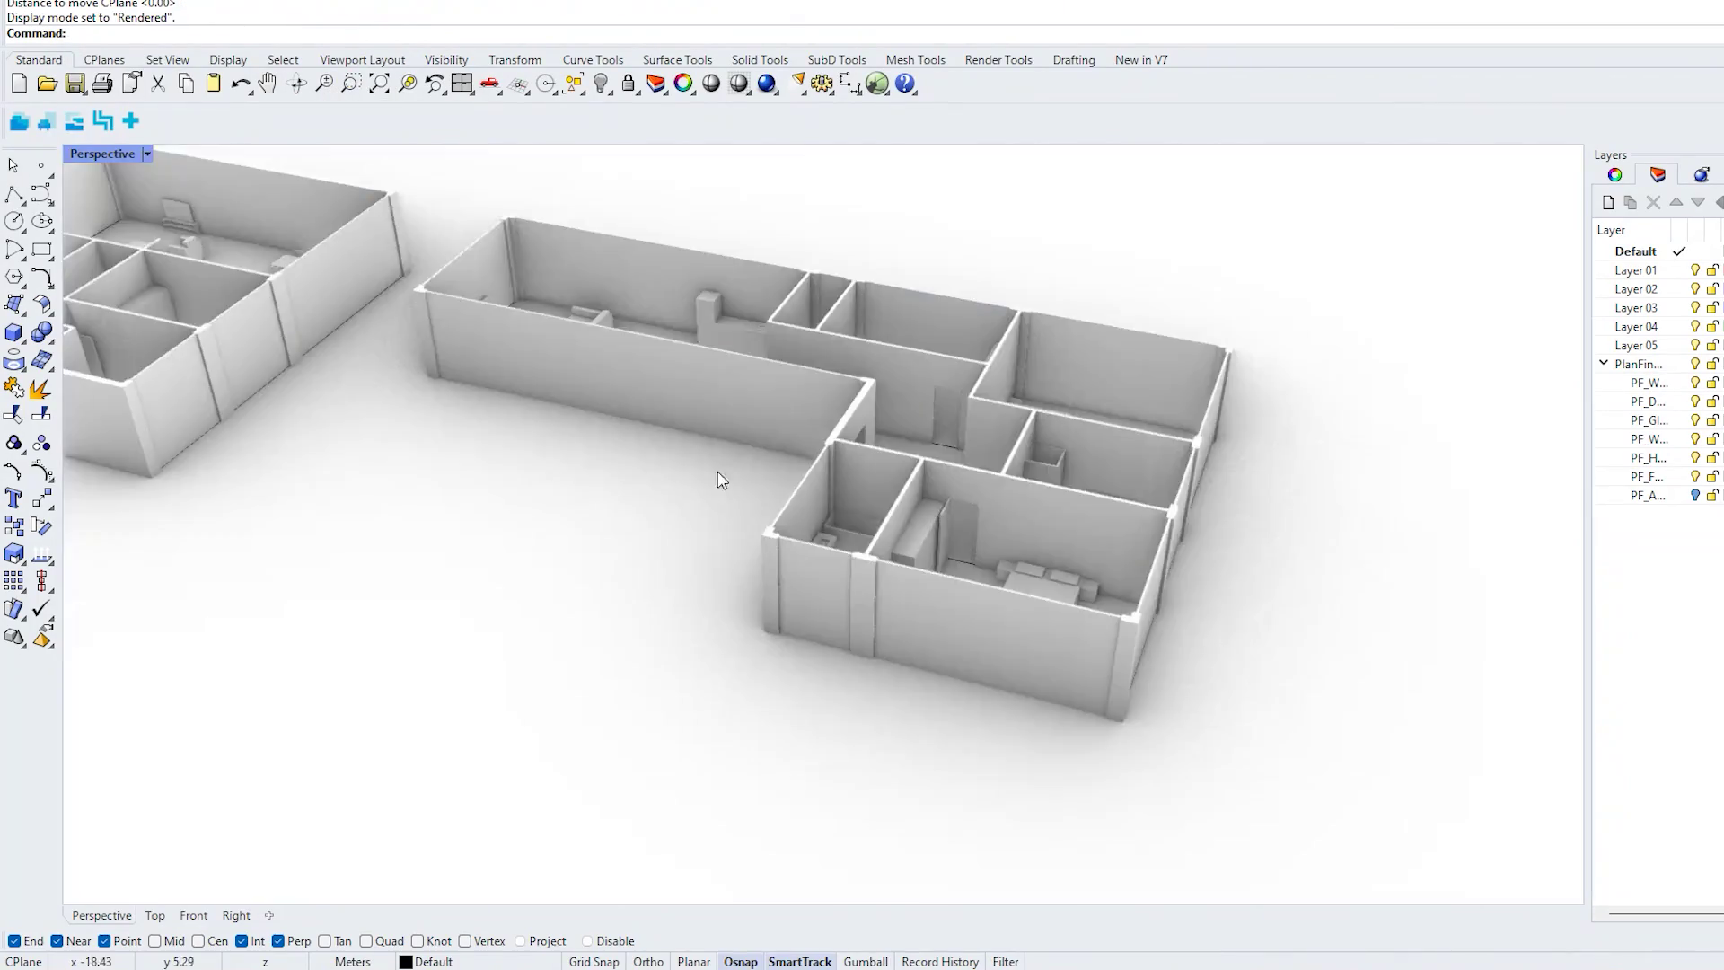
- Orbit and zoom the Perspective view to inspect the furnished 3D rooms
scroll(715, 477, "up", 5)
left_click_drag(808, 494, 1251, 557)
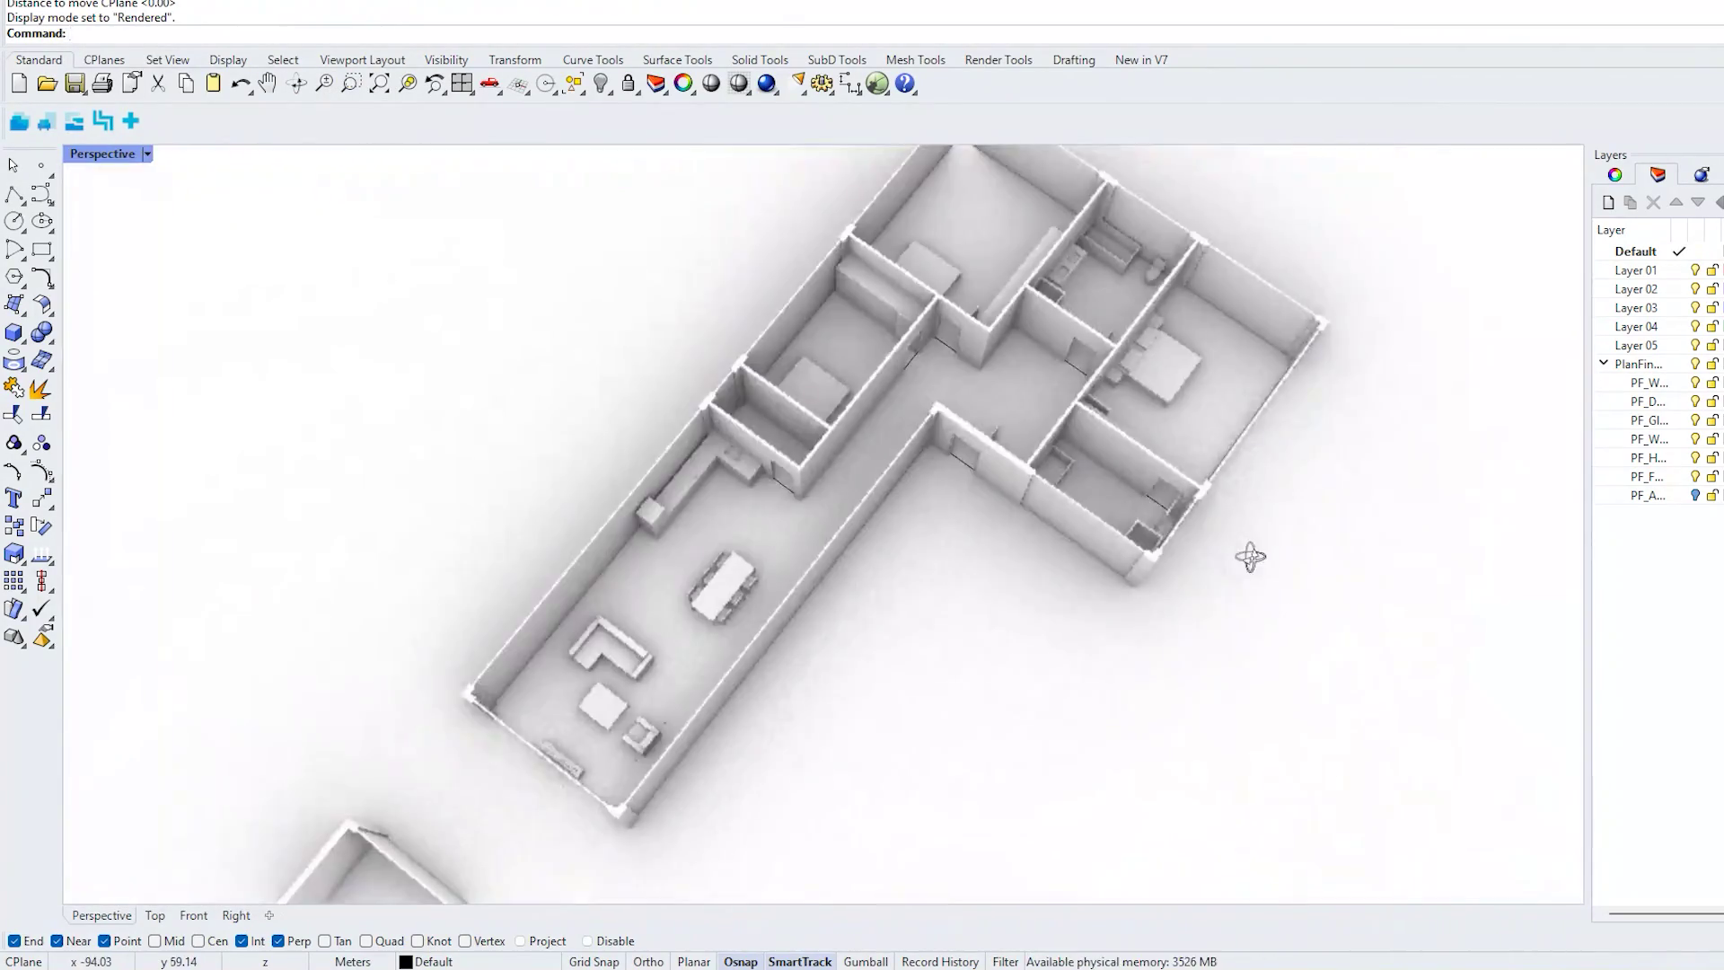
scroll(881, 339, "up", 5)
left_click_drag(881, 338, 881, 473)
scroll(1010, 460, "down", 4)
scroll(1011, 460, "down", 5)
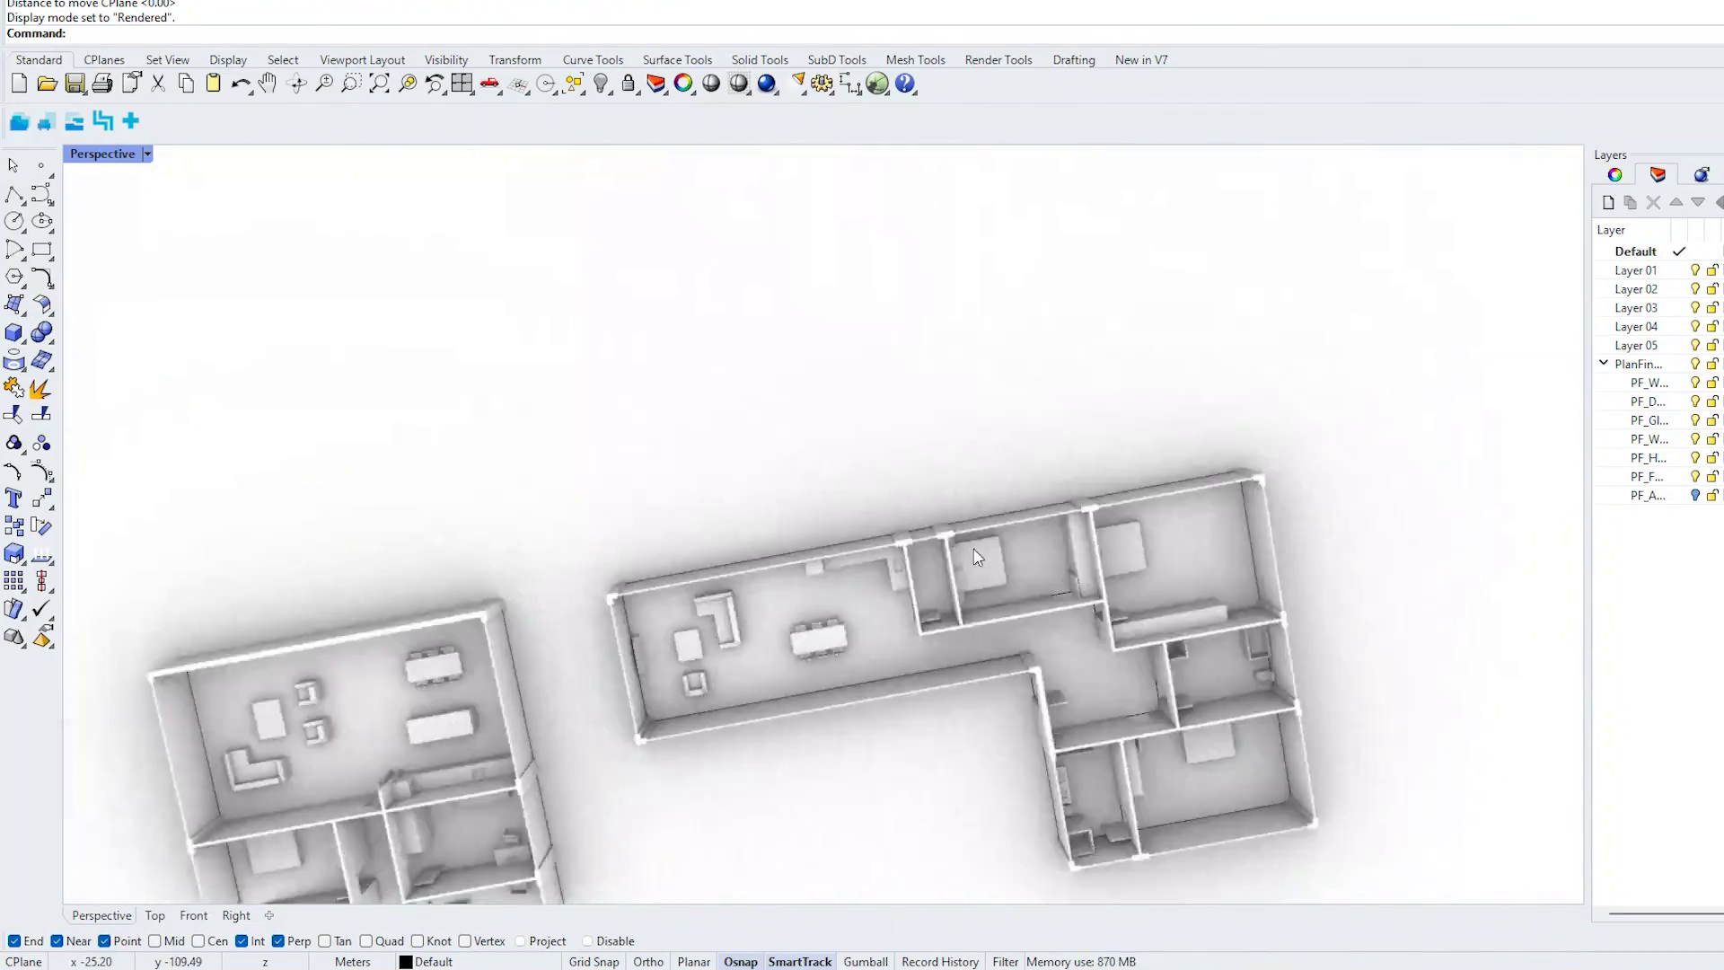
scroll(700, 569, "up", 5)
scroll(656, 504, "up", 2)
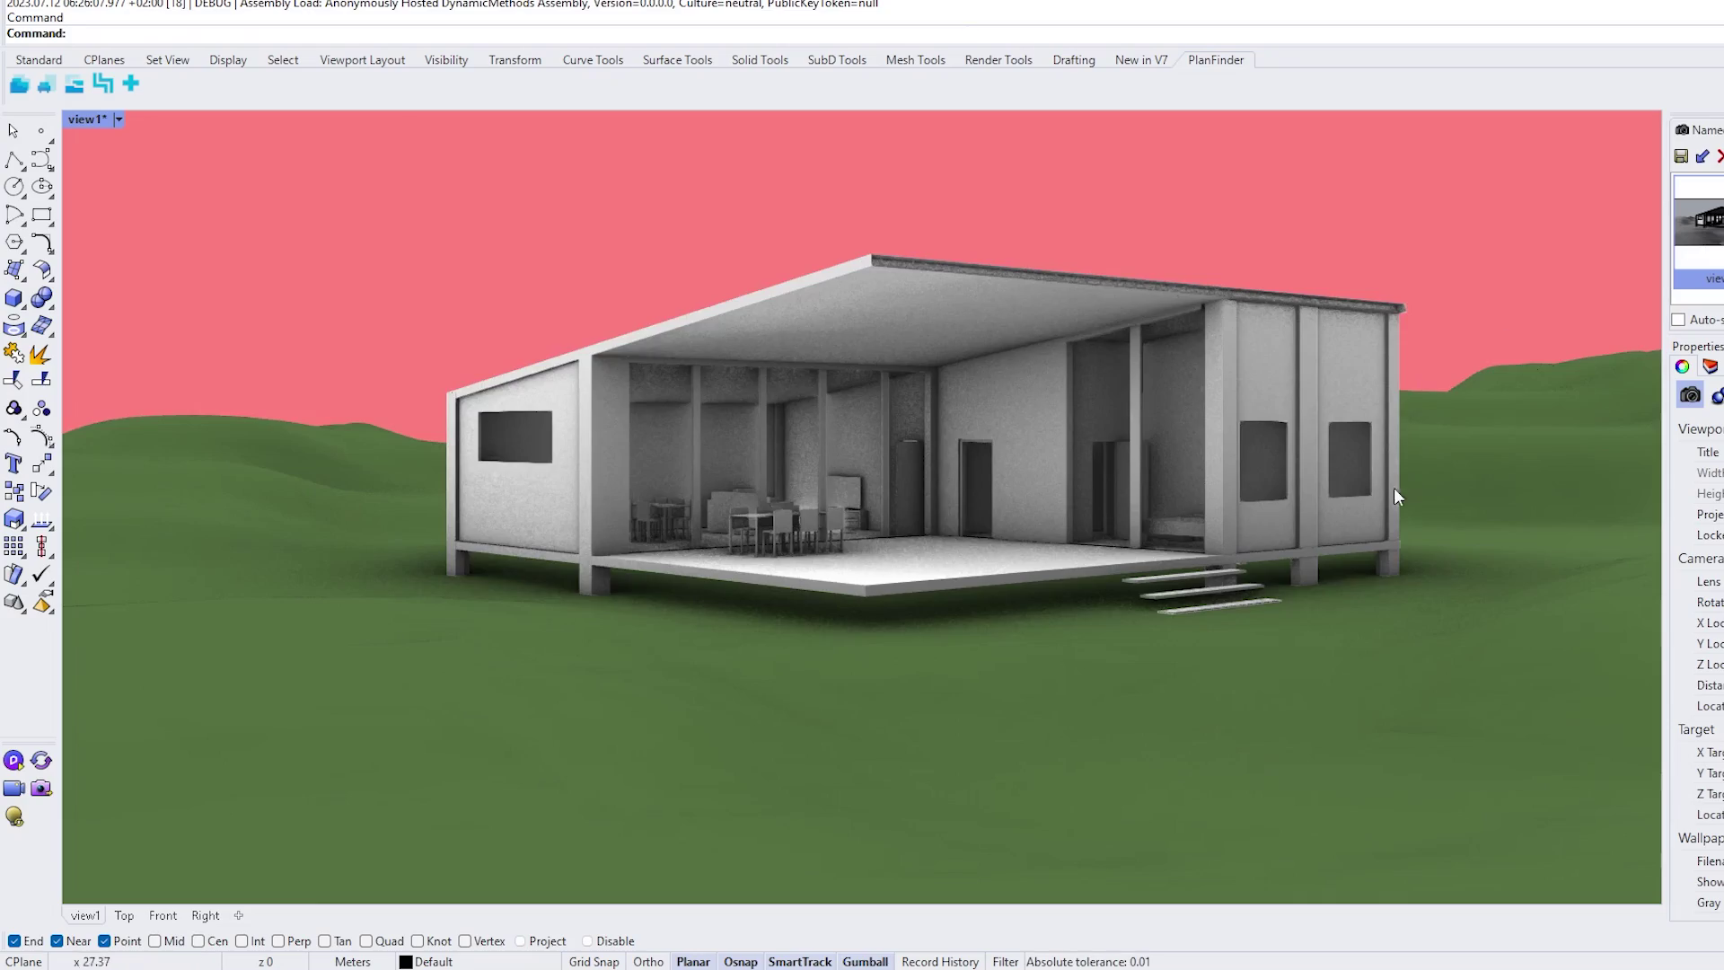
scroll(1395, 490, "down", 4)
- Orbit around the roofed house on its hilly terrain to see it from behind
scroll(1081, 589, "up", 5)
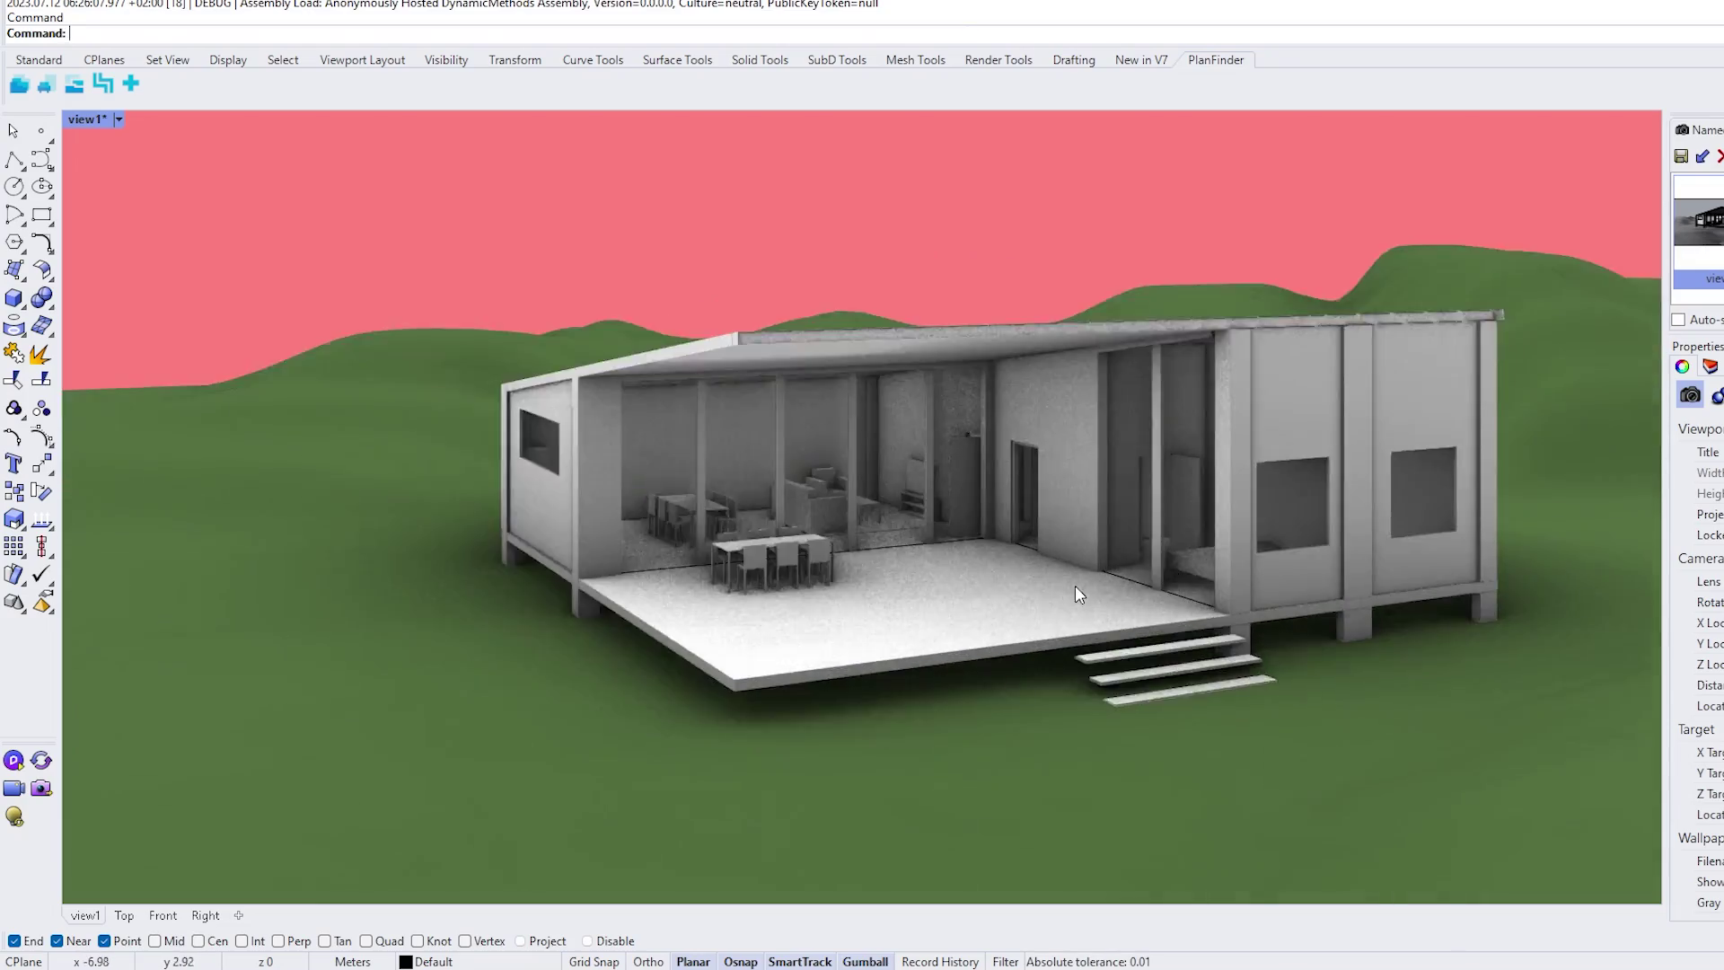
scroll(939, 565, "down", 2)
left_click_drag(930, 588, 993, 620)
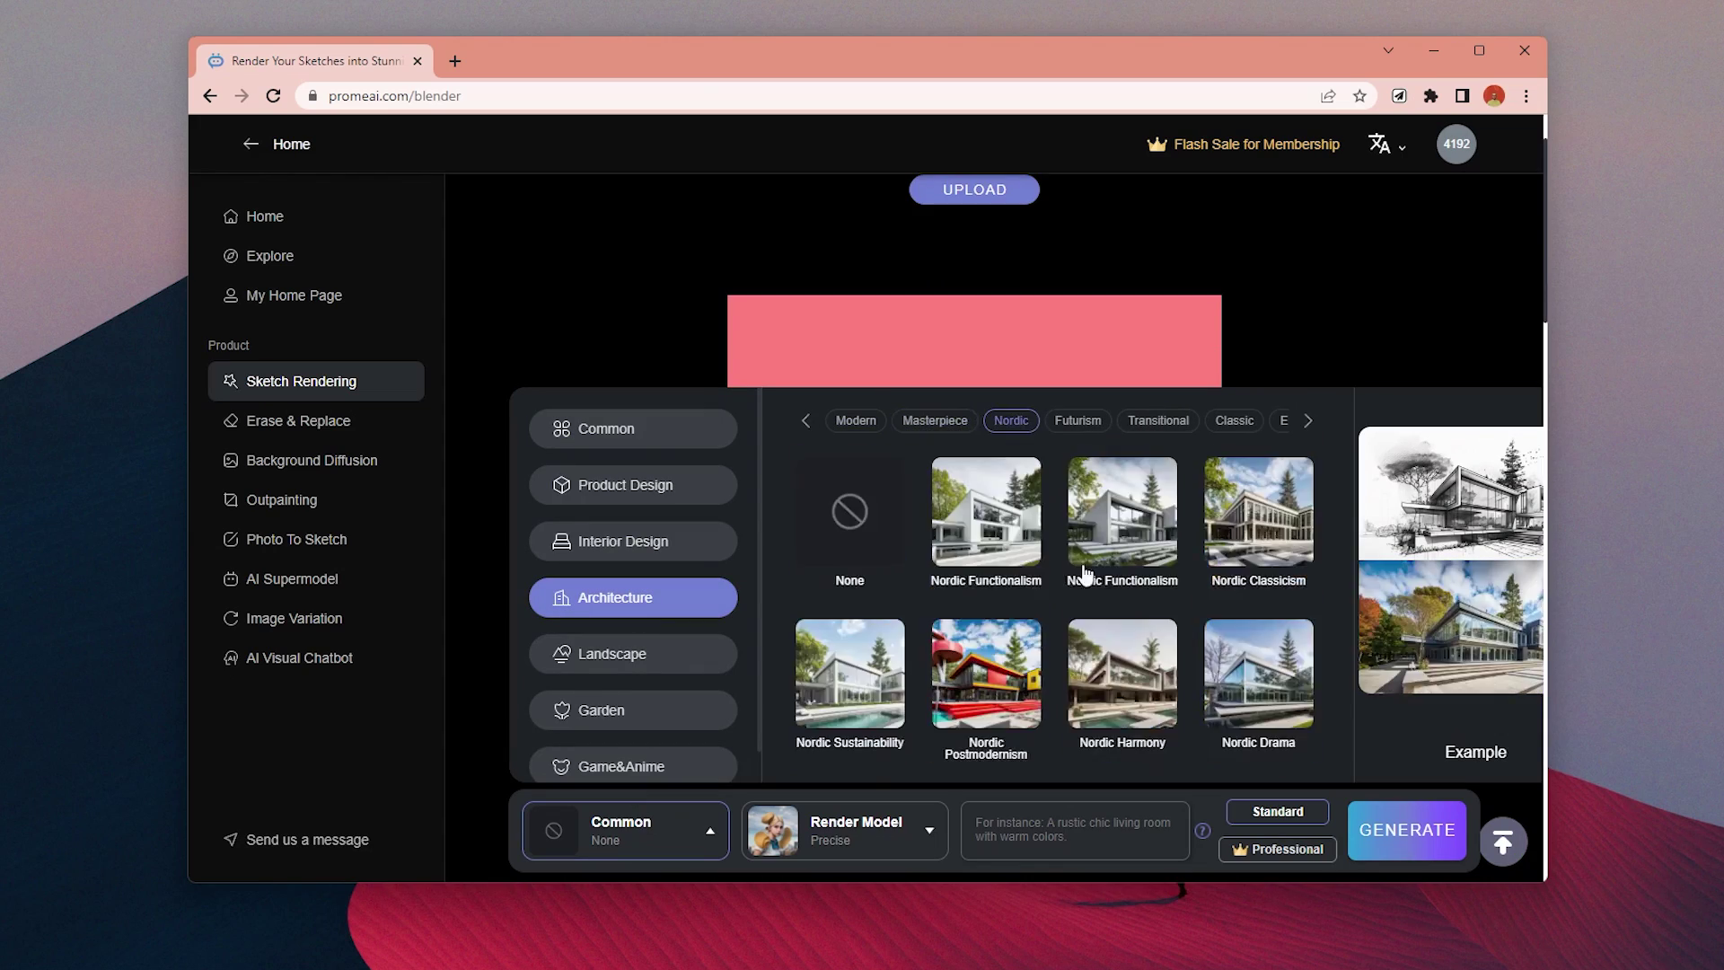
- Pick the Classic architecture styles and drop the house image onto the Sketch Rendering upload area
left_click(1233, 422)
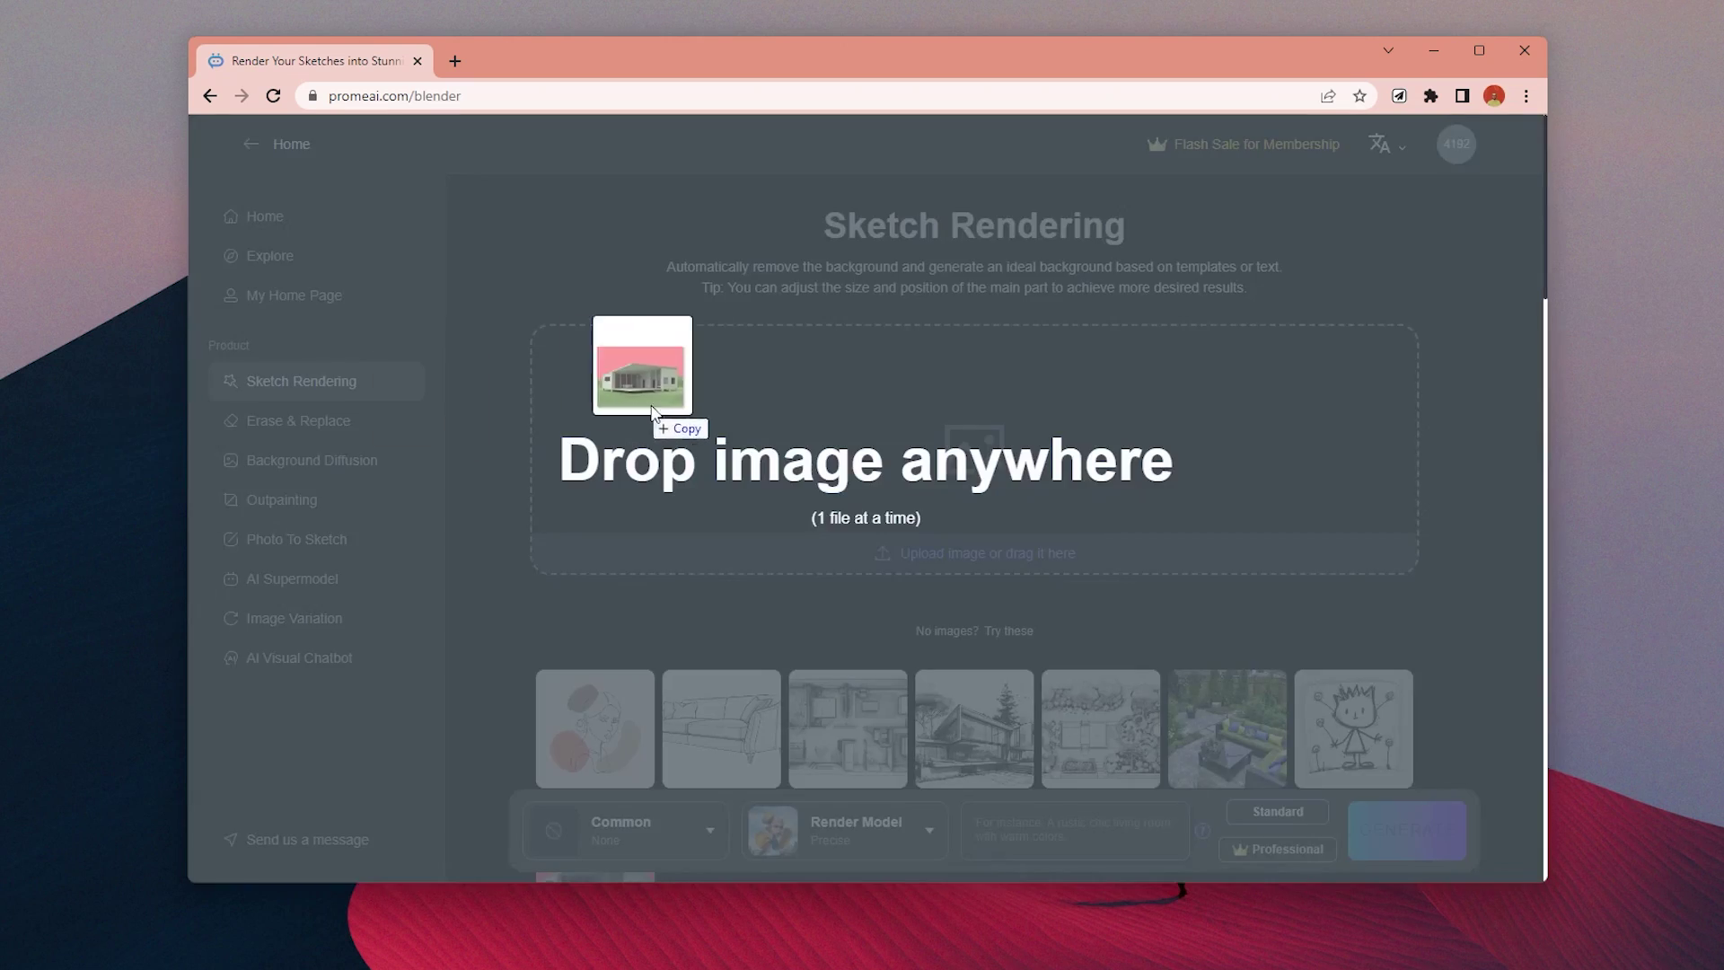
left_click_drag(664, 387, 676, 411)
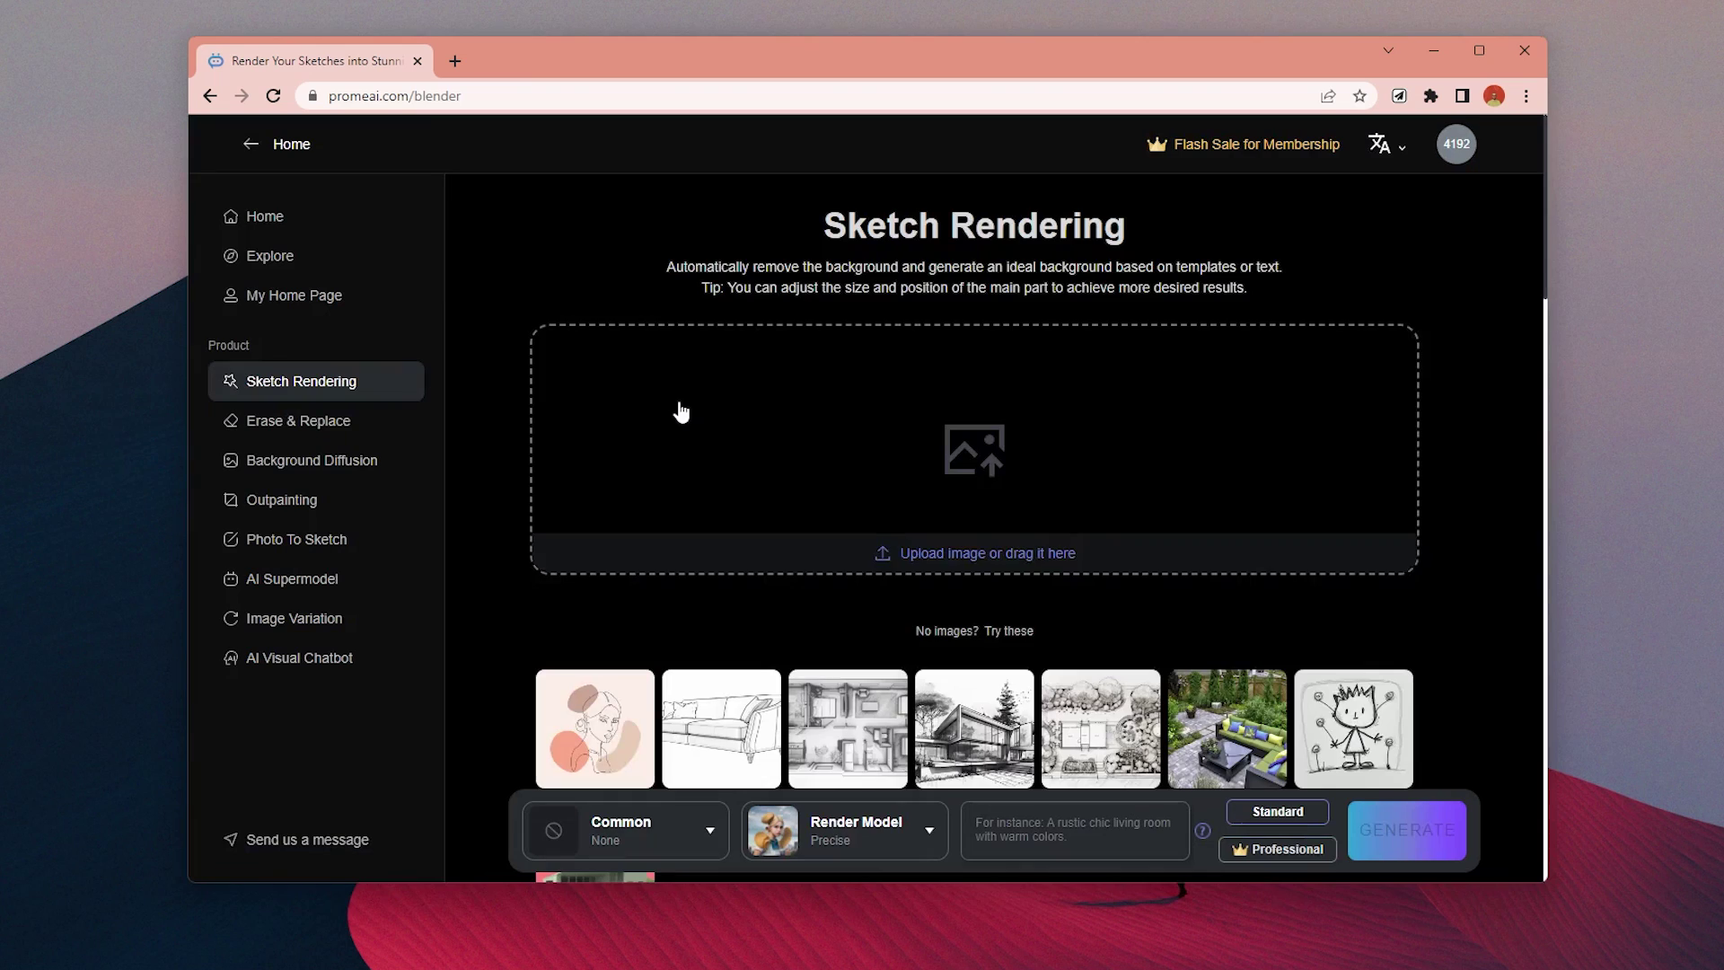